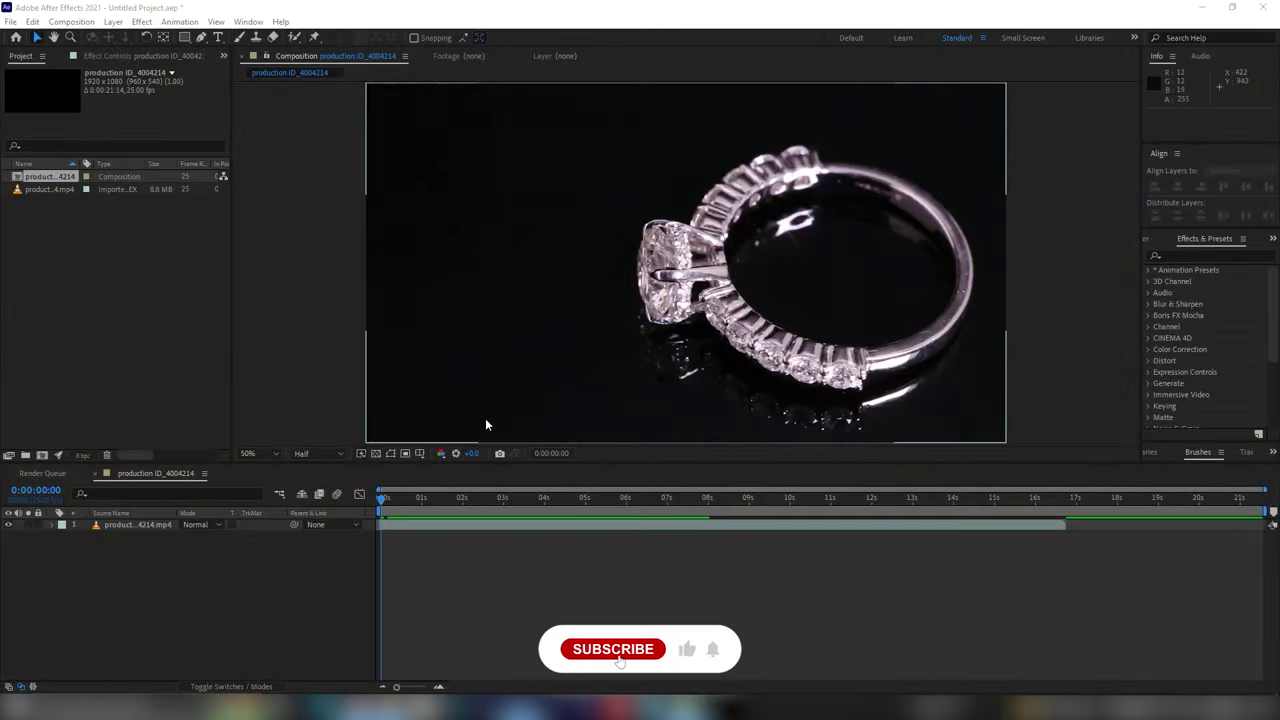
# - Preview the ring footage and duplicate its layer
pyautogui.press('space')
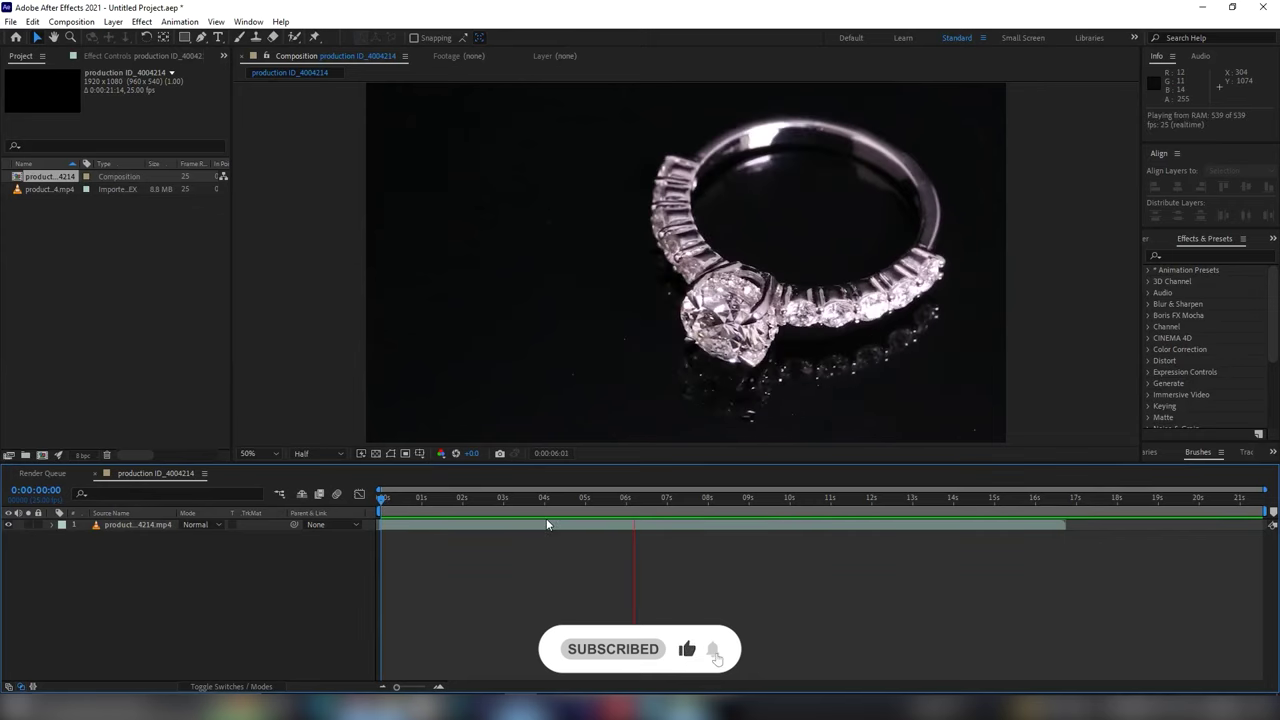
pyautogui.click(128, 524)
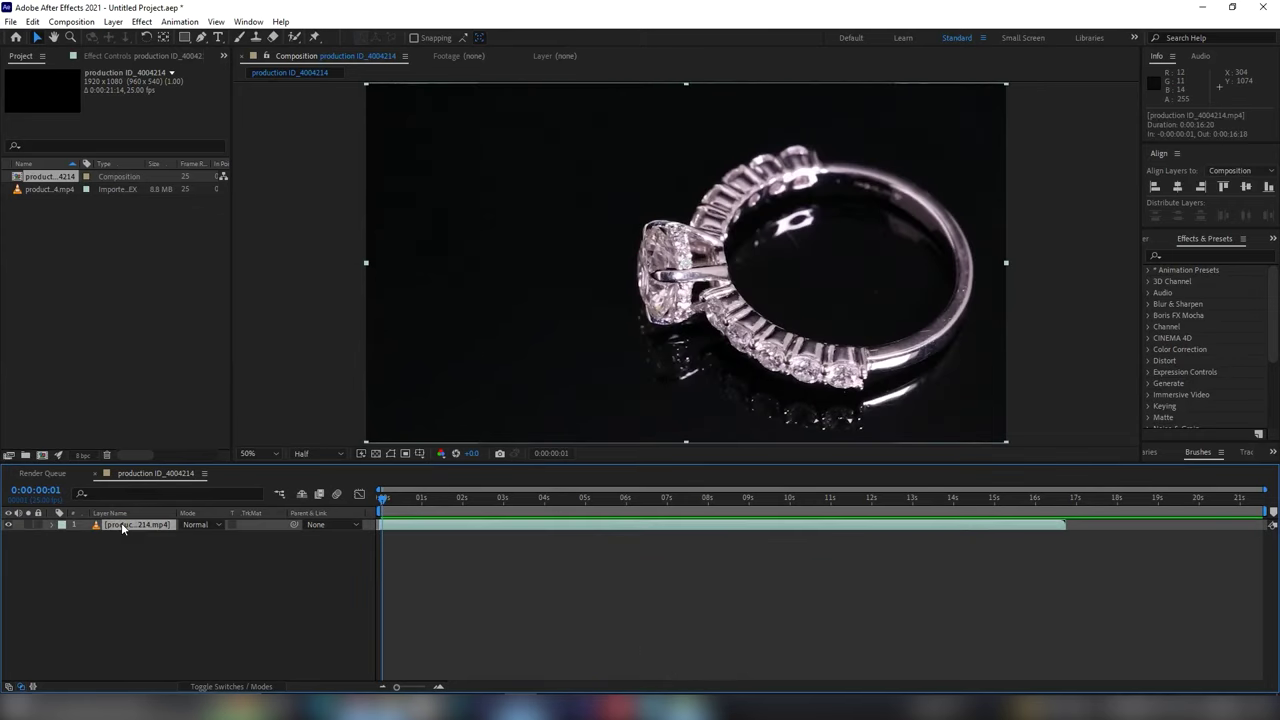
pyautogui.hotkey('ctrl', 'd')
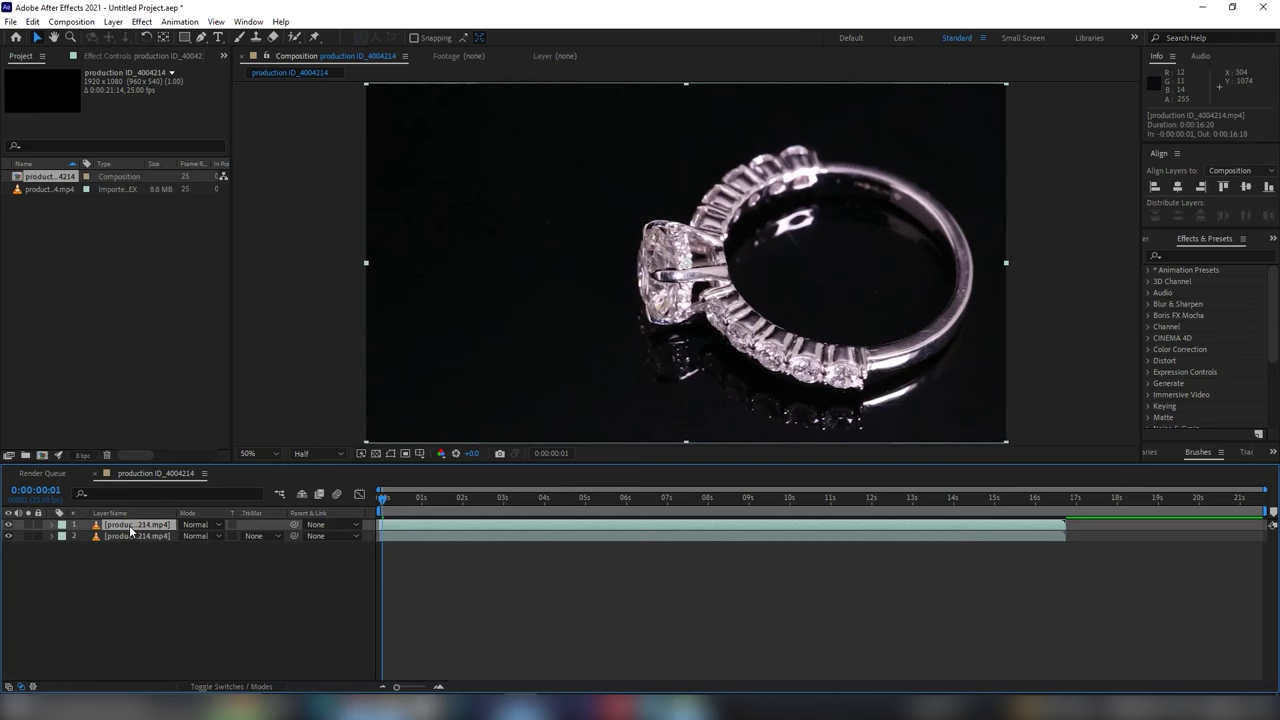
# - Pre-compose the top copy as 'shining' with all attributes moved, and open it
pyautogui.rightClick(130, 530)
pyautogui.click(190, 449)
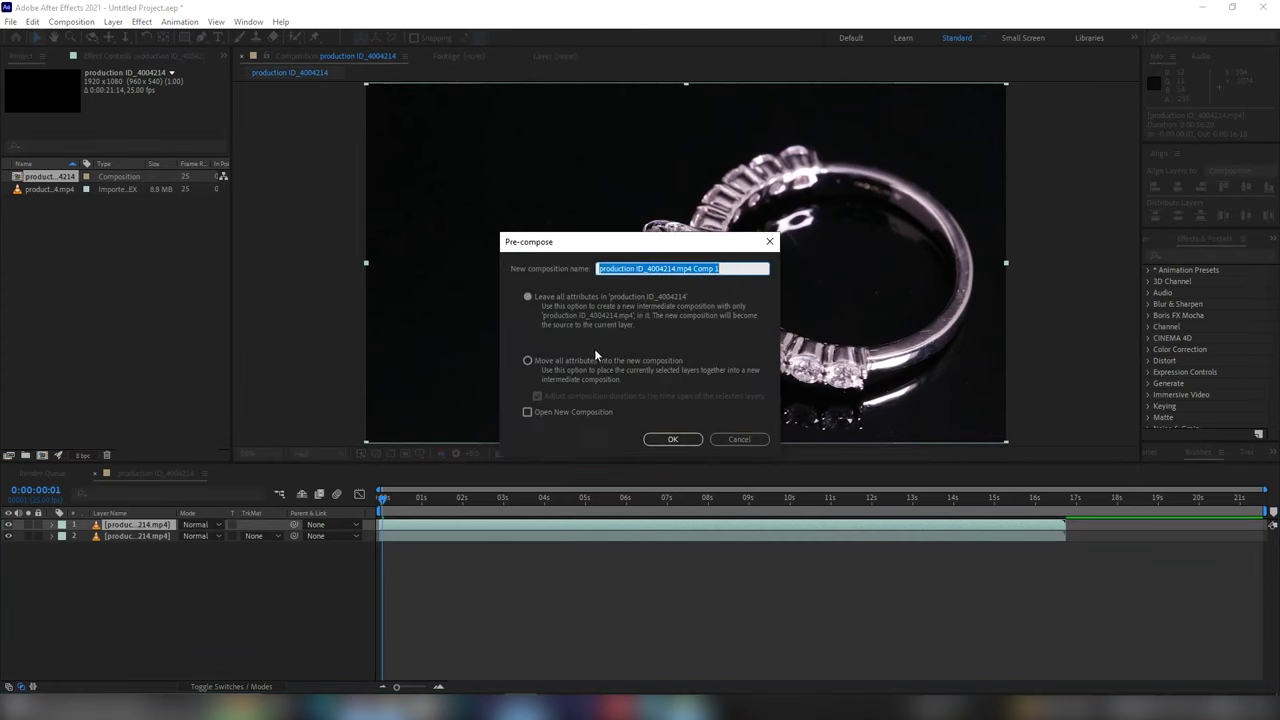
pyautogui.click(528, 362)
pyautogui.write('shining')
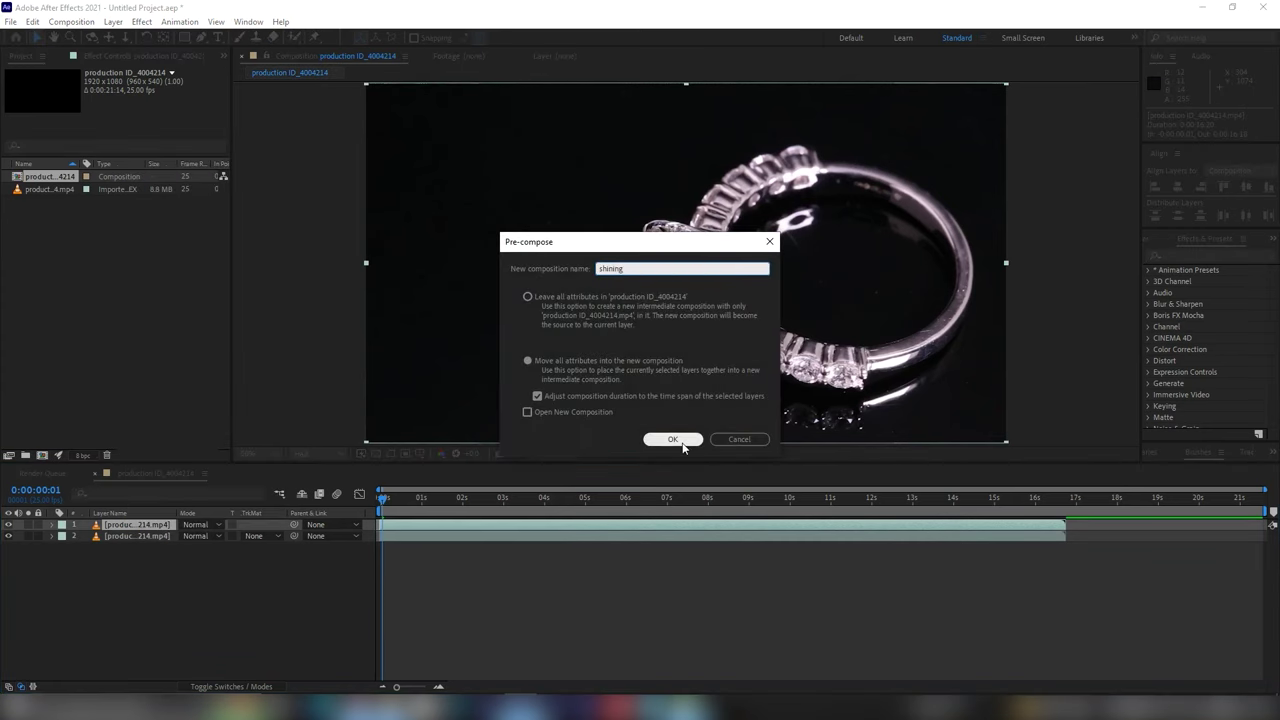
pyautogui.click(683, 442)
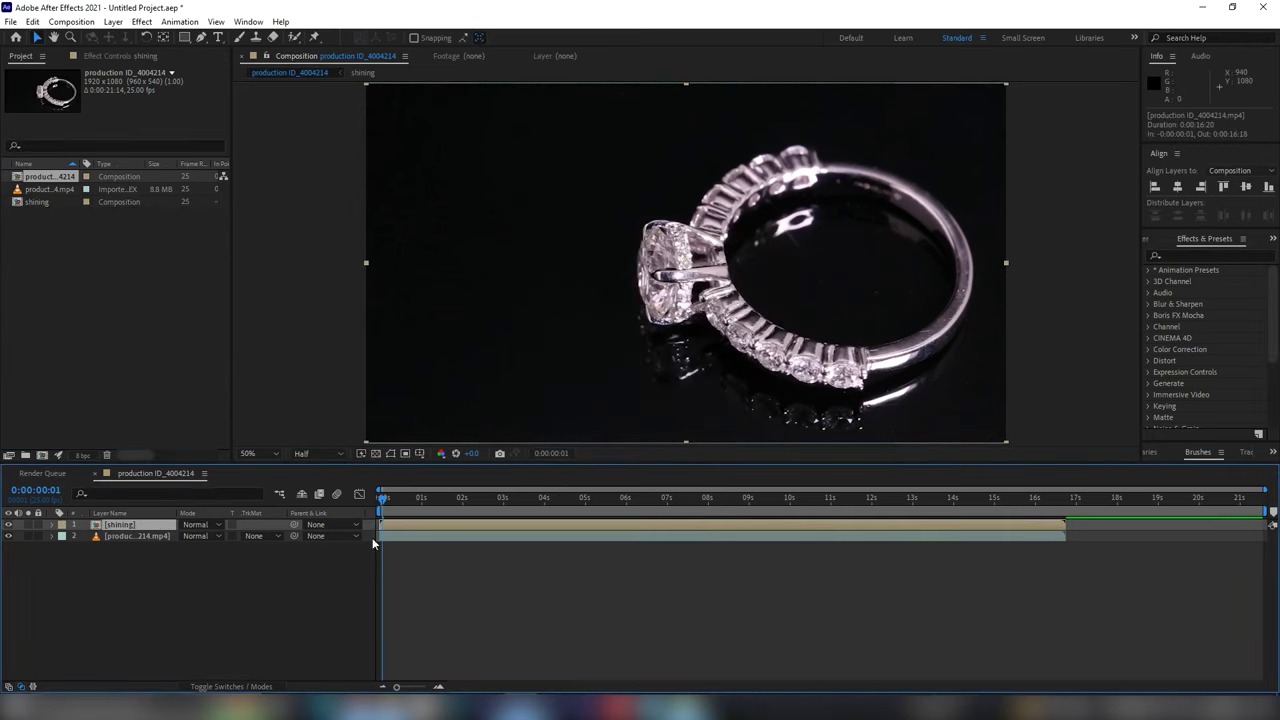
pyautogui.click(138, 525)
pyautogui.doubleClick(138, 525)
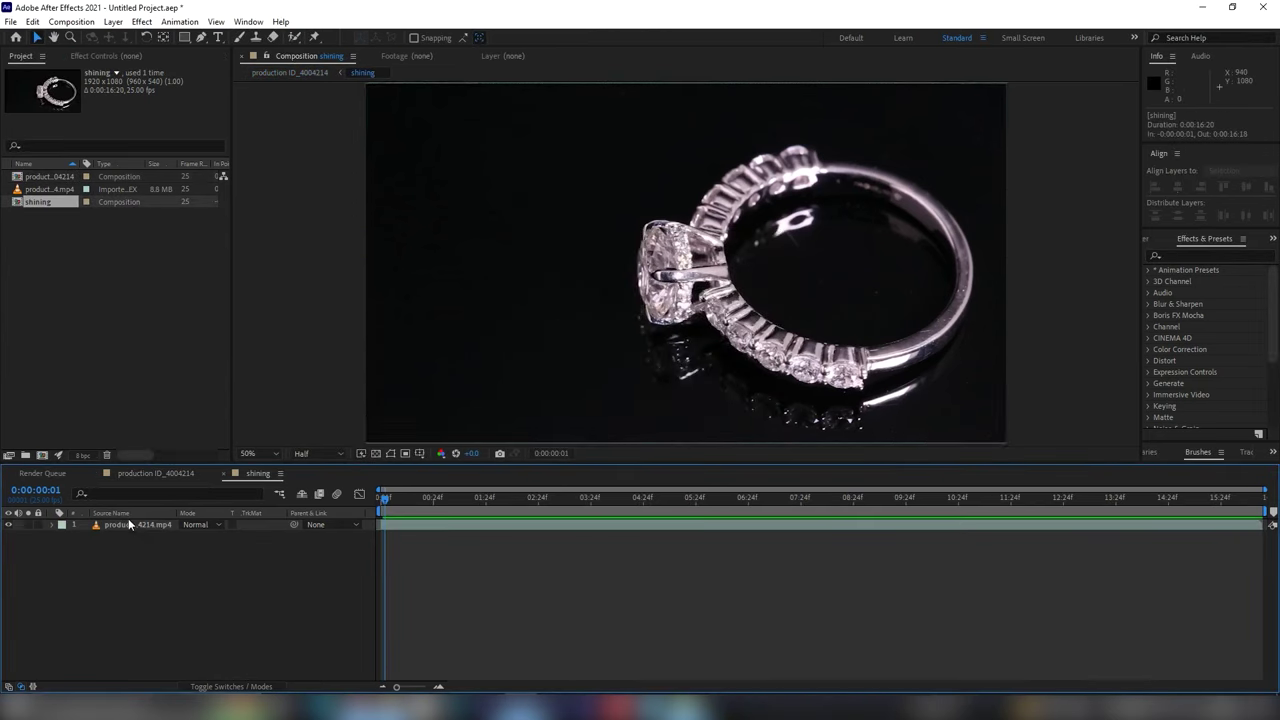
# - Apply Levels to the clip inside shining and crush it to gamma 0.00, leaving only sparkles
pyautogui.click(1192, 253)
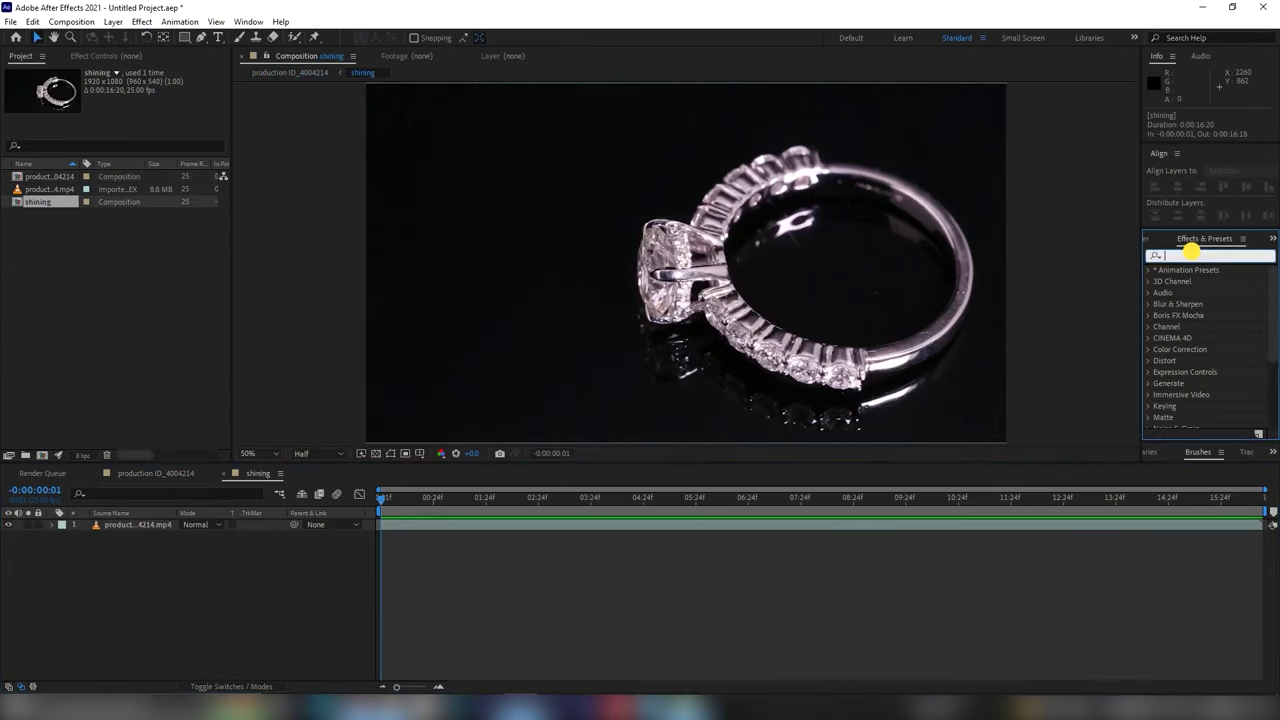
pyautogui.write('lev')
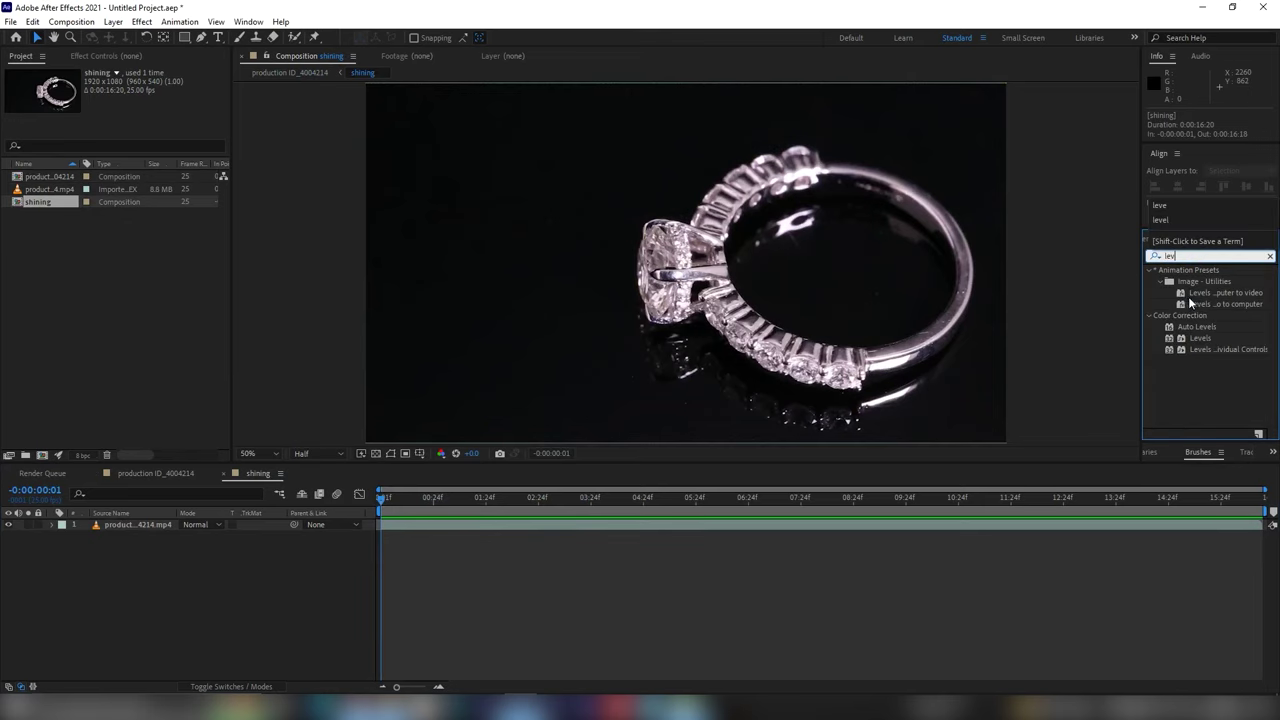
pyautogui.click(1212, 340)
pyautogui.moveTo(1210, 343); pyautogui.dragTo(143, 528)
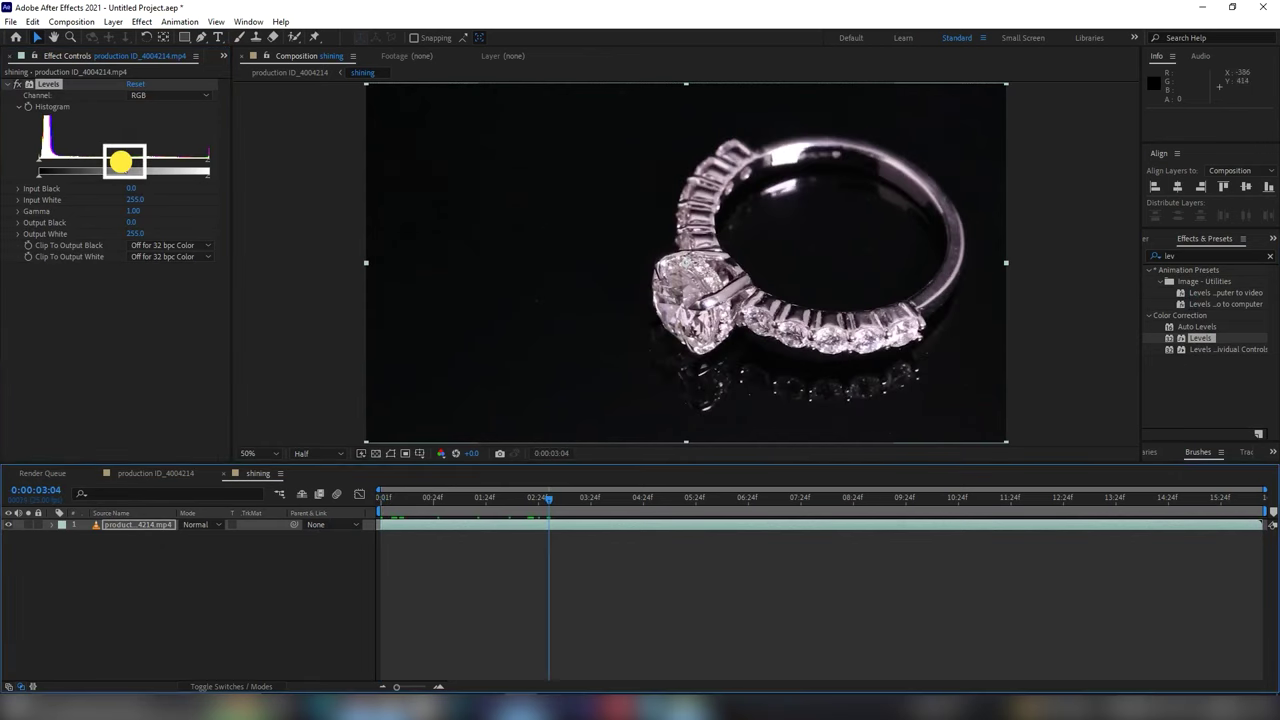
pyautogui.moveTo(120, 161); pyautogui.dragTo(233, 174)
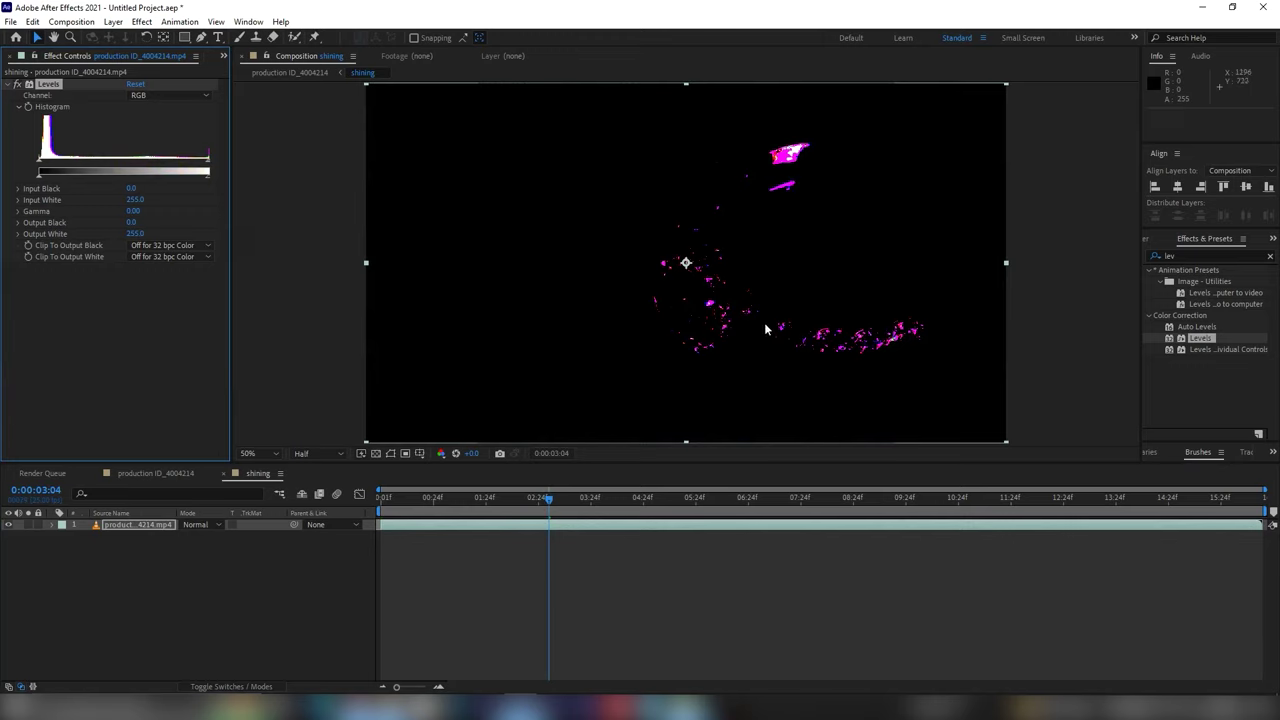
# - Apply Hue/Saturation to the footage with Master Saturation at -100
pyautogui.click(1196, 256)
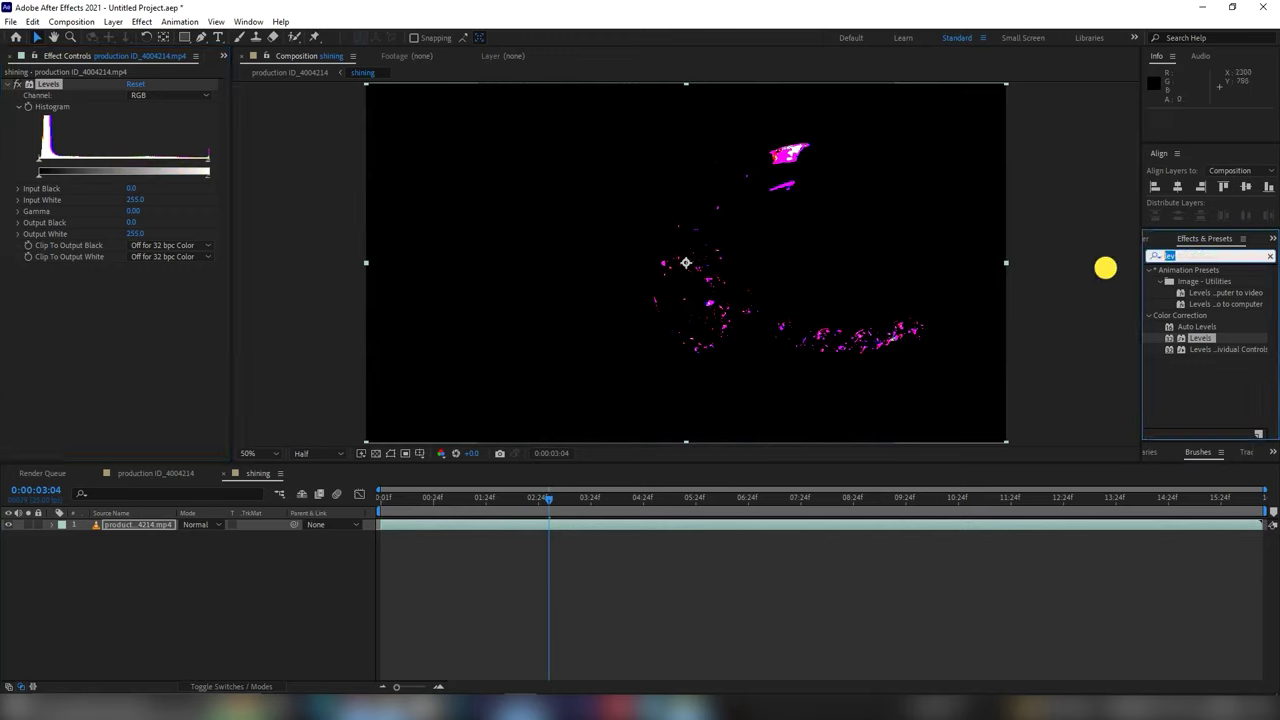
pyautogui.write('hue')
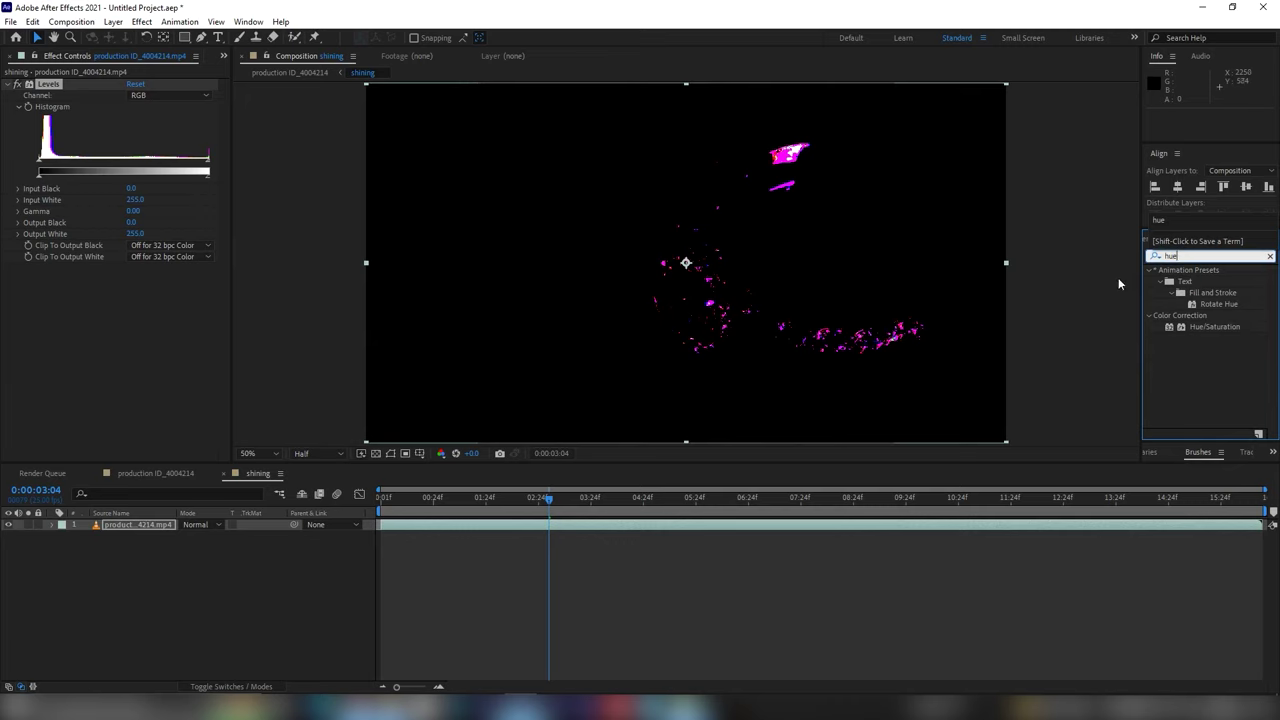
pyautogui.click(1218, 328)
pyautogui.moveTo(1221, 327); pyautogui.dragTo(147, 524)
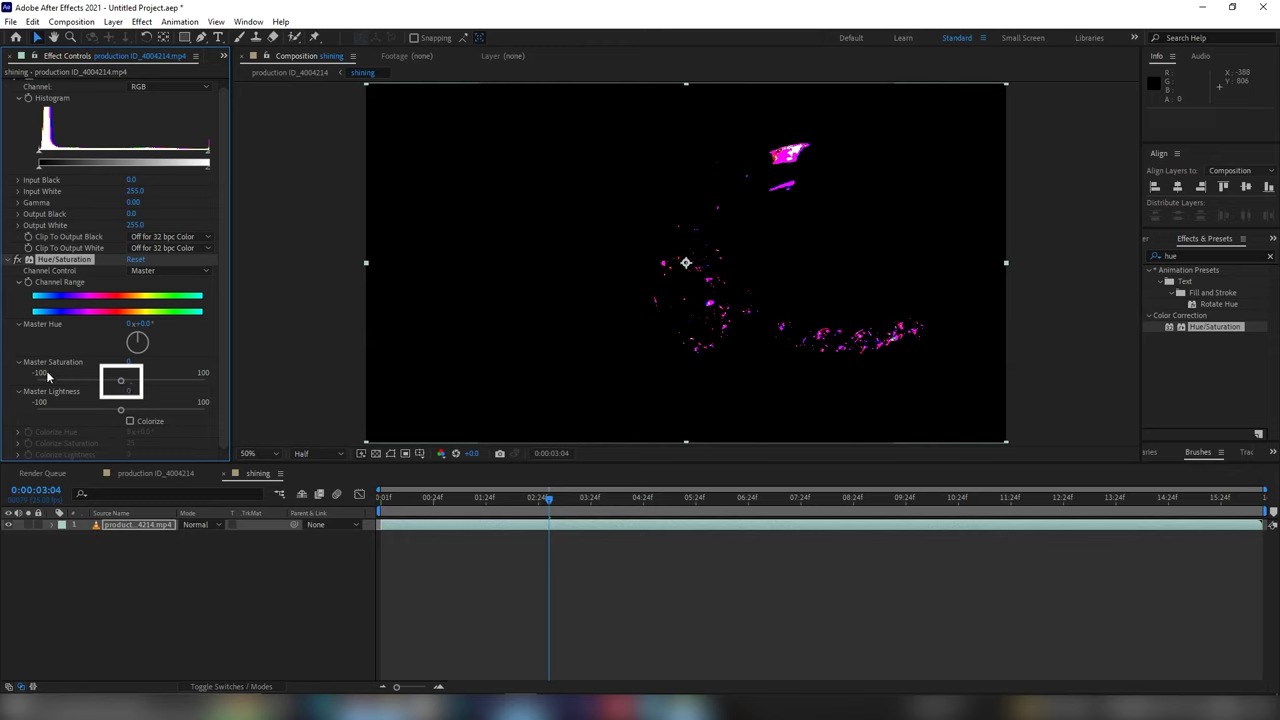
pyautogui.moveTo(120, 381); pyautogui.dragTo(39, 383)
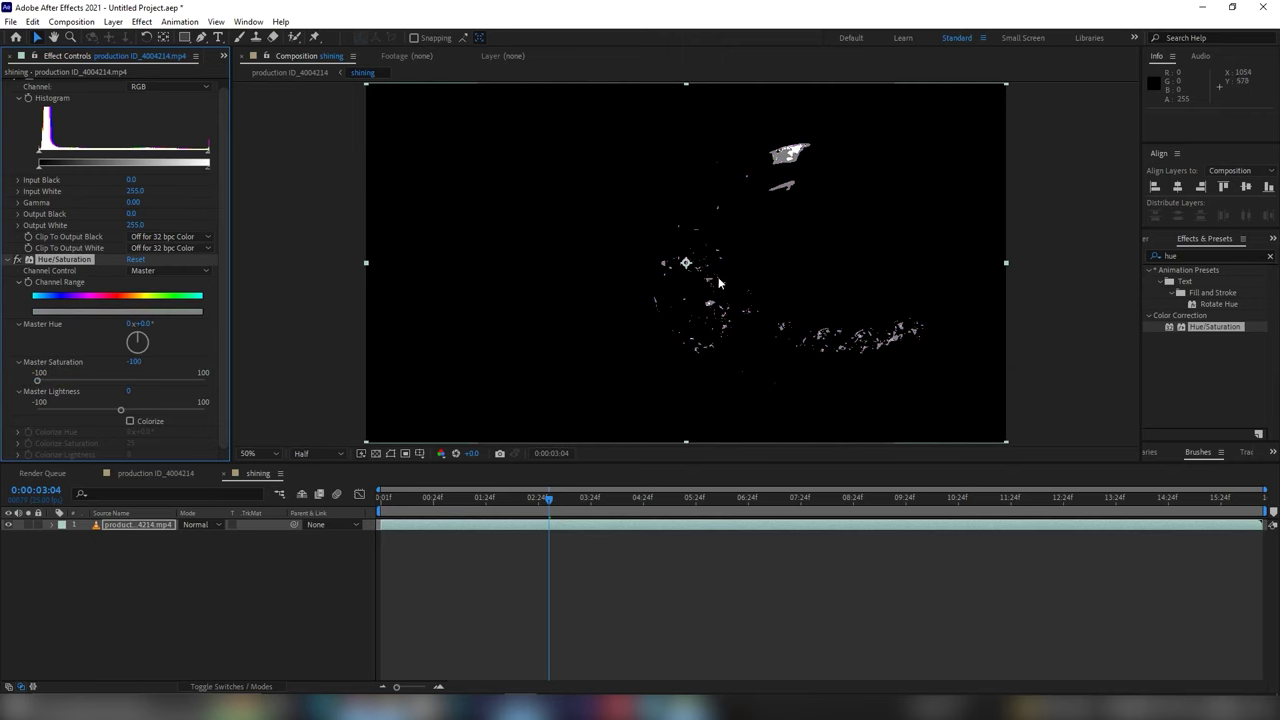
# - Preview the white sparkles, set Levels gamma to 0.03, and return to the production comp
pyautogui.click(403, 500)
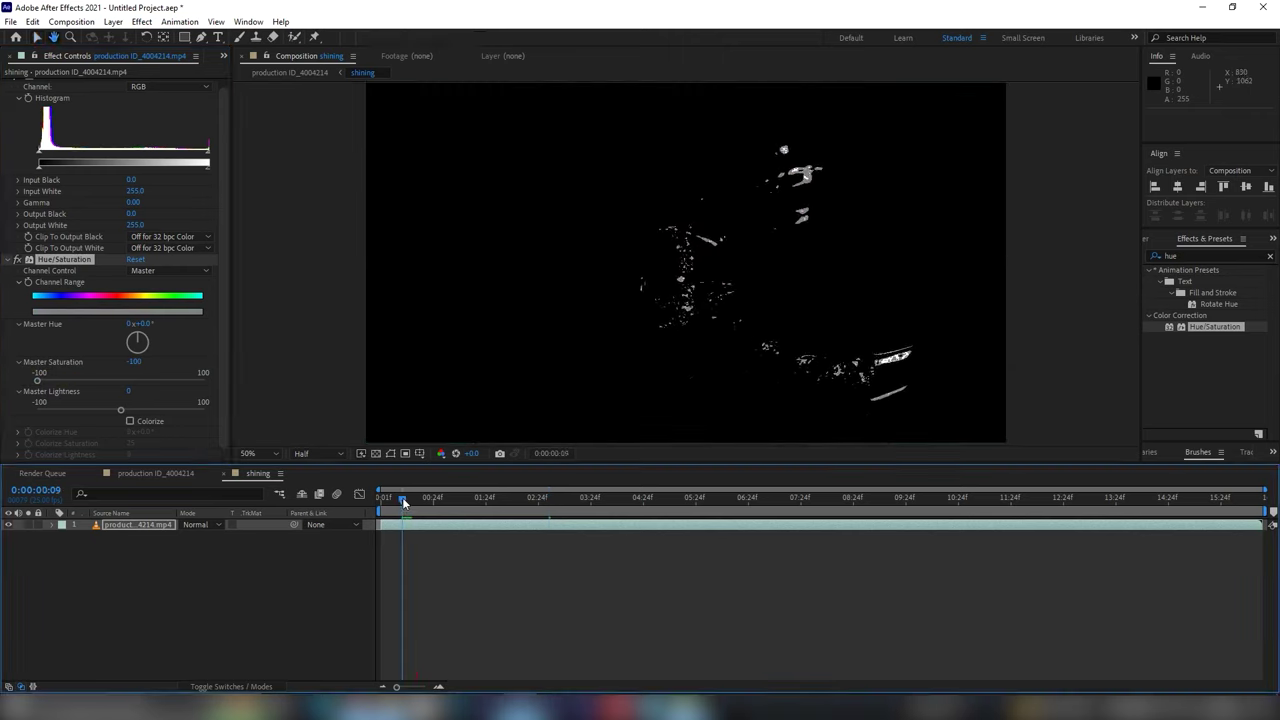
pyautogui.press('space')
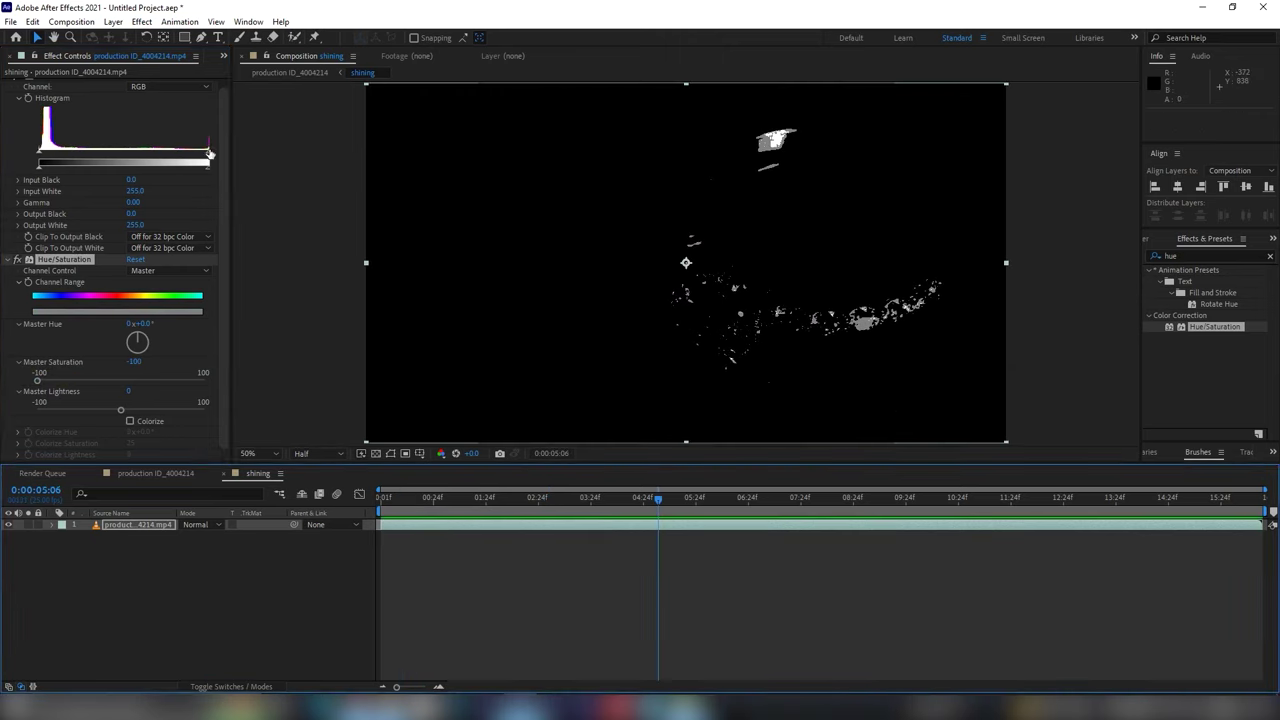
pyautogui.moveTo(209, 153); pyautogui.dragTo(204, 157)
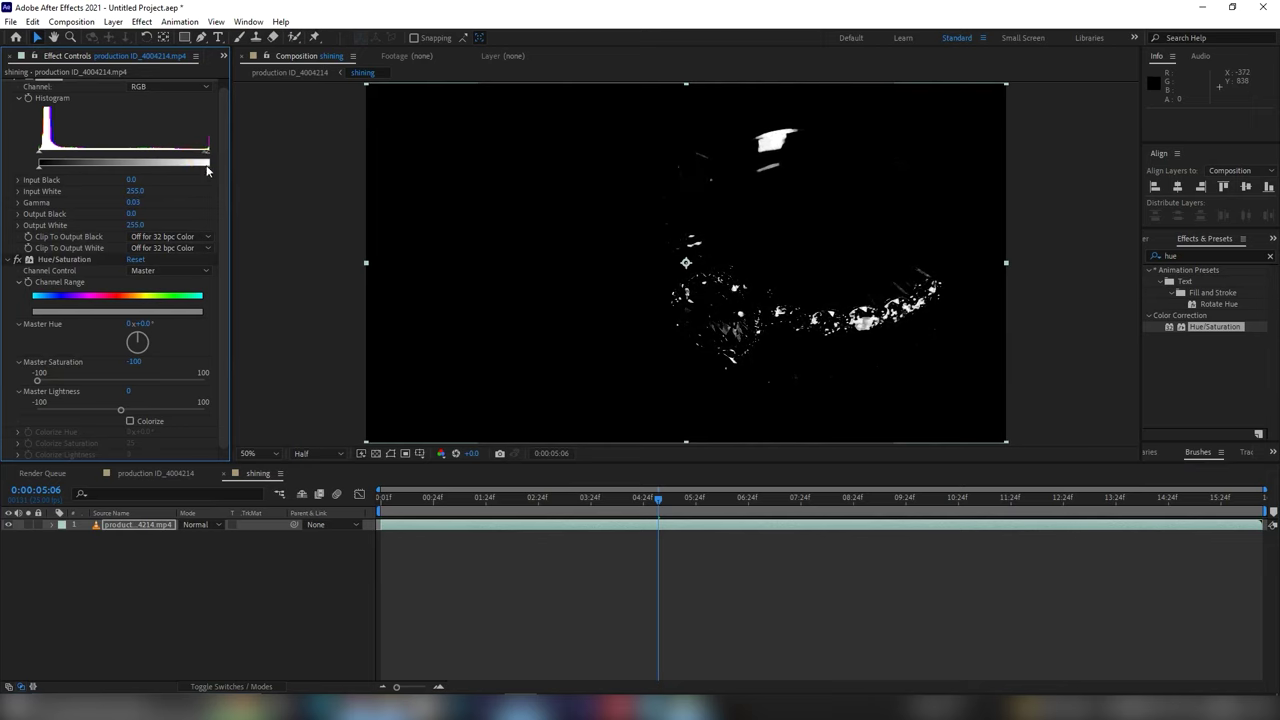
pyautogui.moveTo(603, 501)
pyautogui.mouseDown()
pyautogui.moveTo(449, 500)
pyautogui.moveTo(663, 500)
pyautogui.mouseUp()
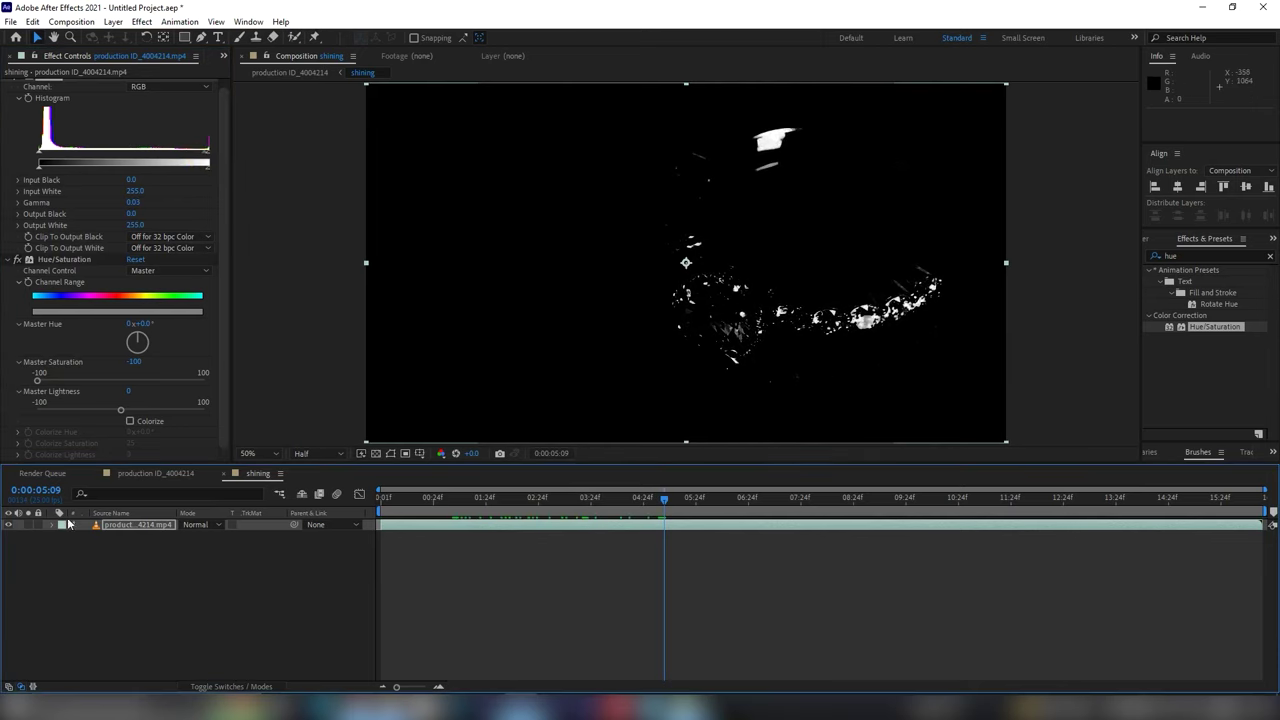
pyautogui.click(83, 569)
pyautogui.click(146, 478)
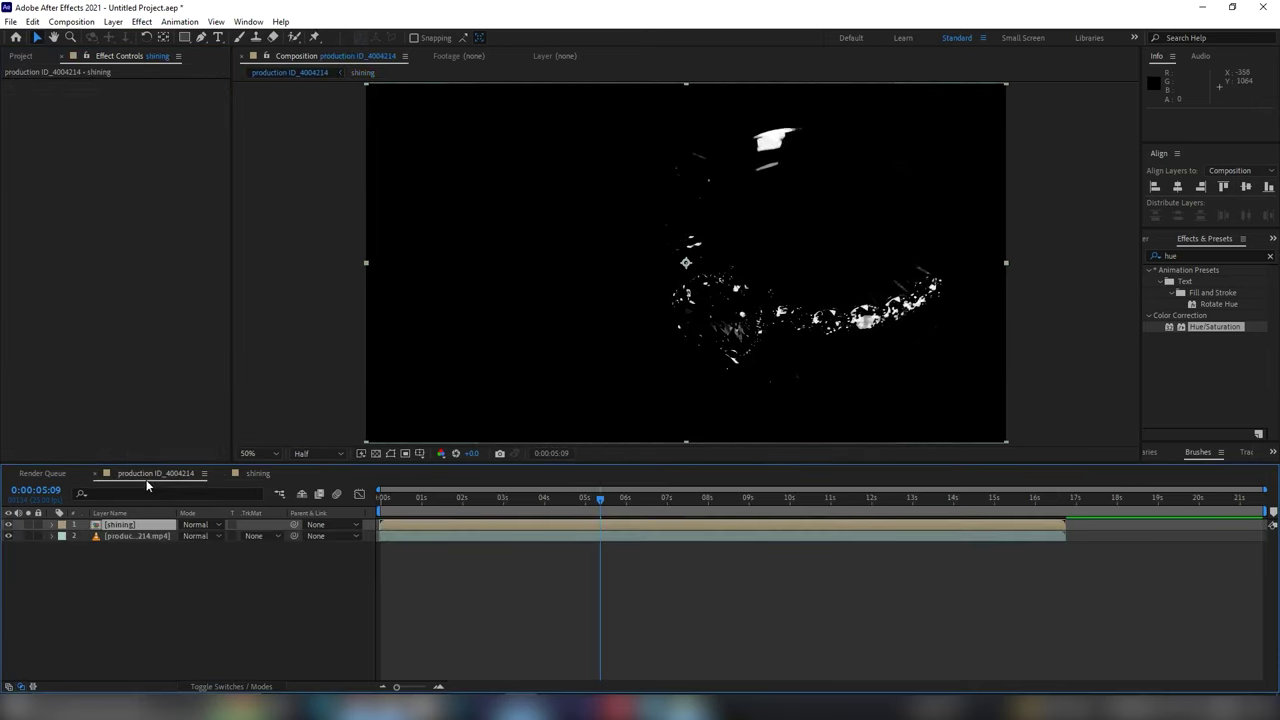
# - Rename the production composition to 'main' in Composition Settings
pyautogui.rightClick(145, 475)
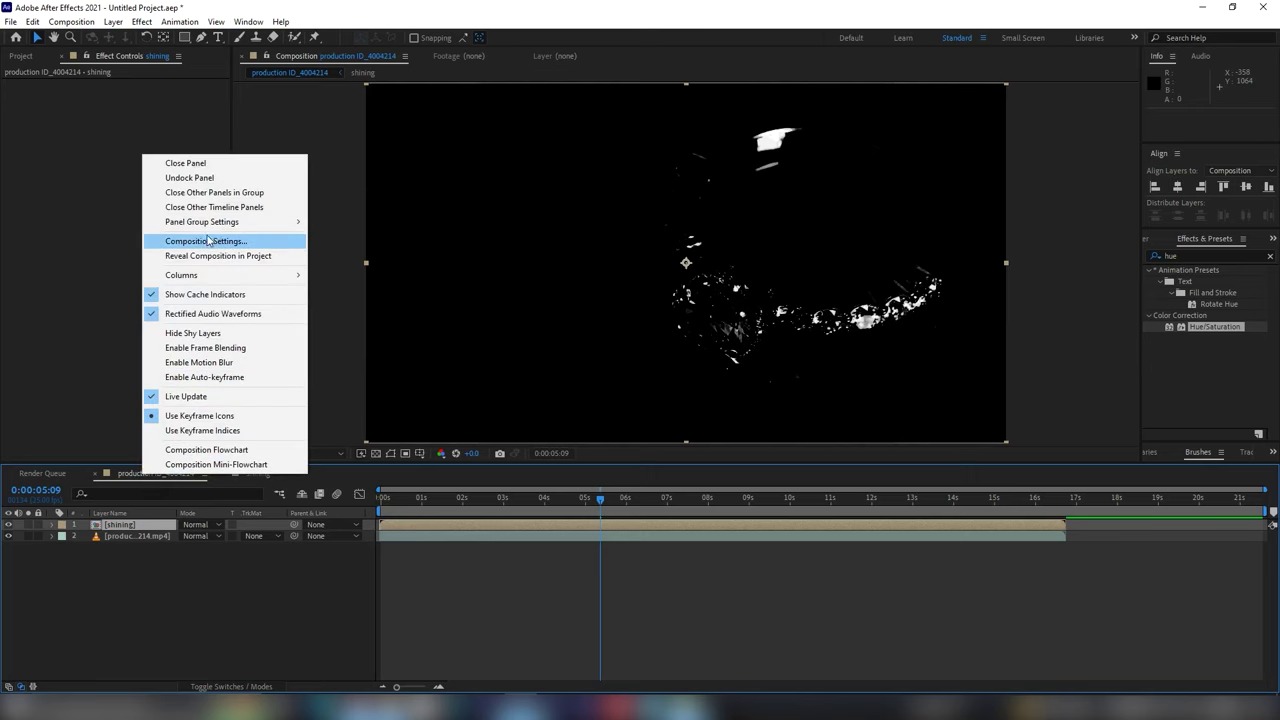
pyautogui.click(208, 240)
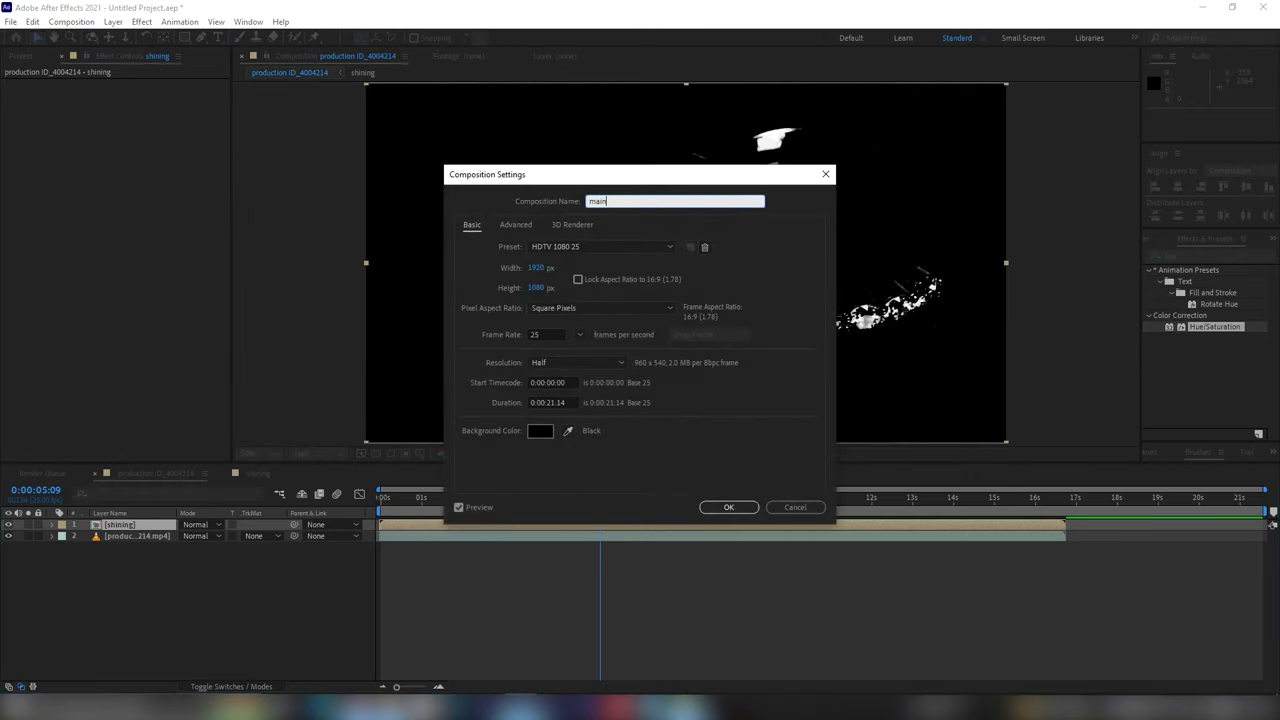
pyautogui.click(731, 508)
# - Set the shining layer's blend mode to Screen and preview it, toggling visibility to compare
pyautogui.click(180, 574)
pyautogui.click(128, 525)
pyautogui.moveTo(415, 496)
pyautogui.mouseDown()
pyautogui.moveTo(391, 500)
pyautogui.moveTo(517, 497)
pyautogui.mouseUp()
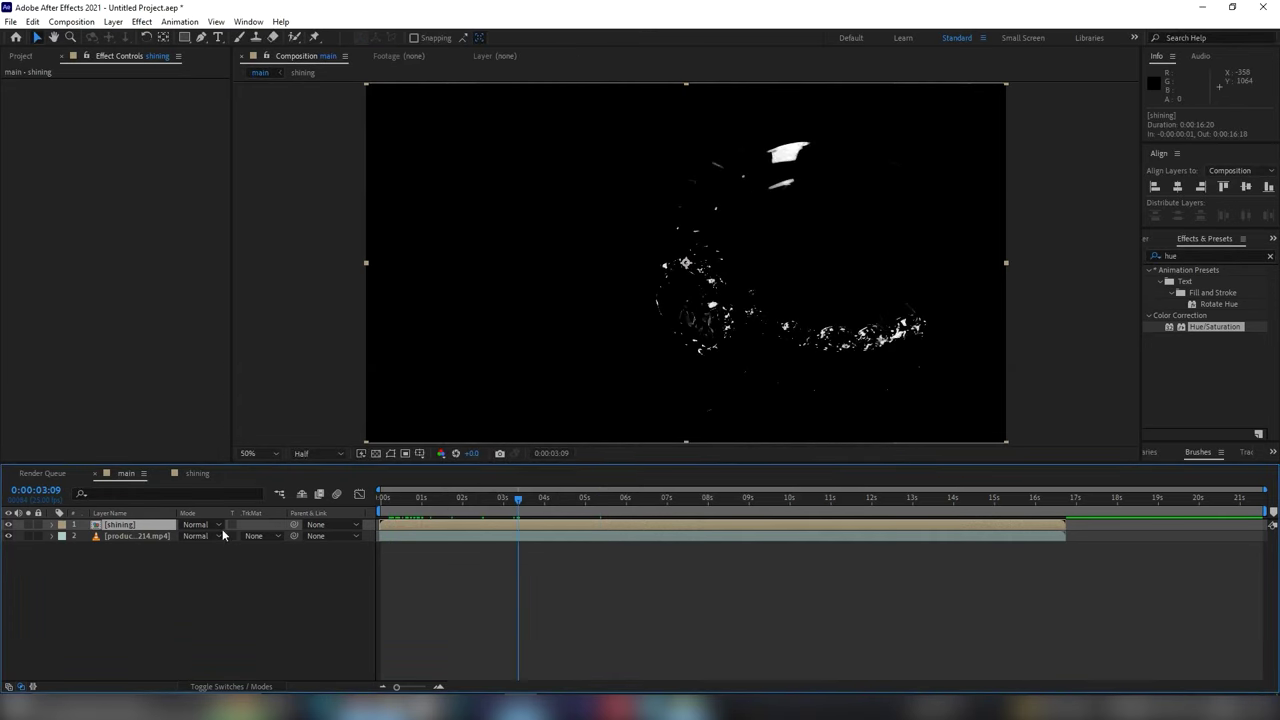
pyautogui.click(200, 526)
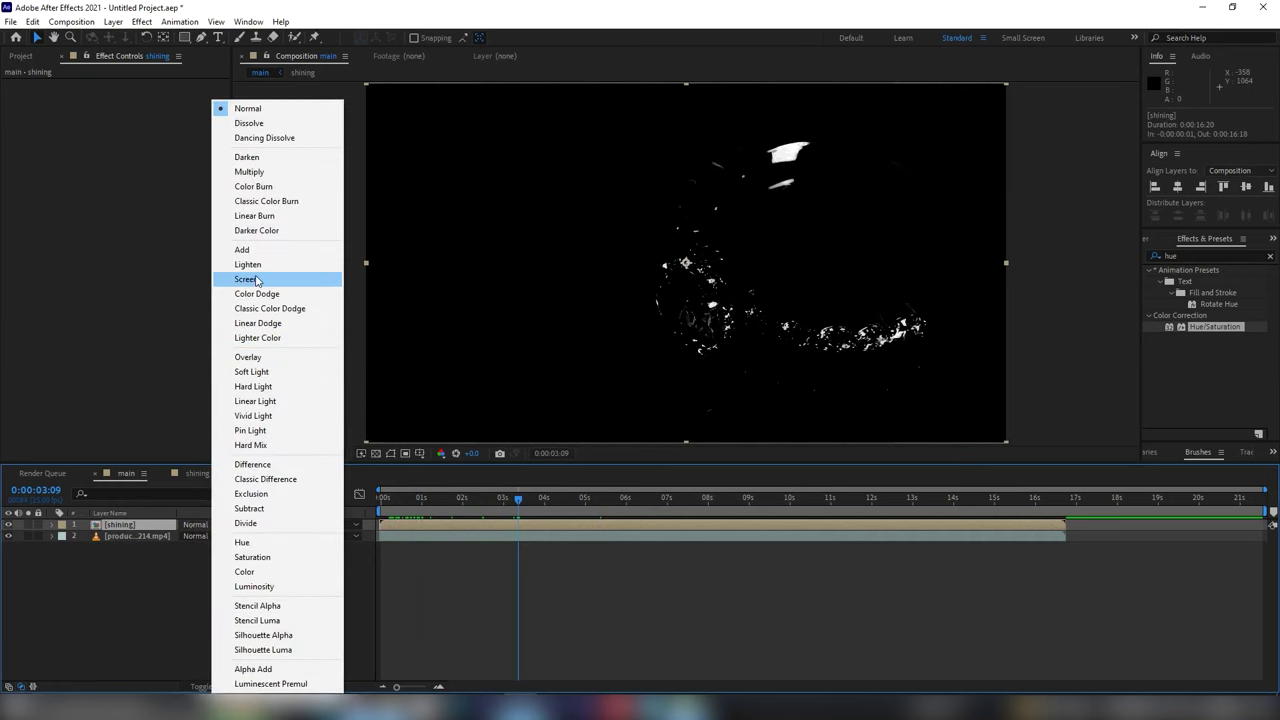
pyautogui.click(245, 279)
pyautogui.click(403, 497)
pyautogui.press('space')
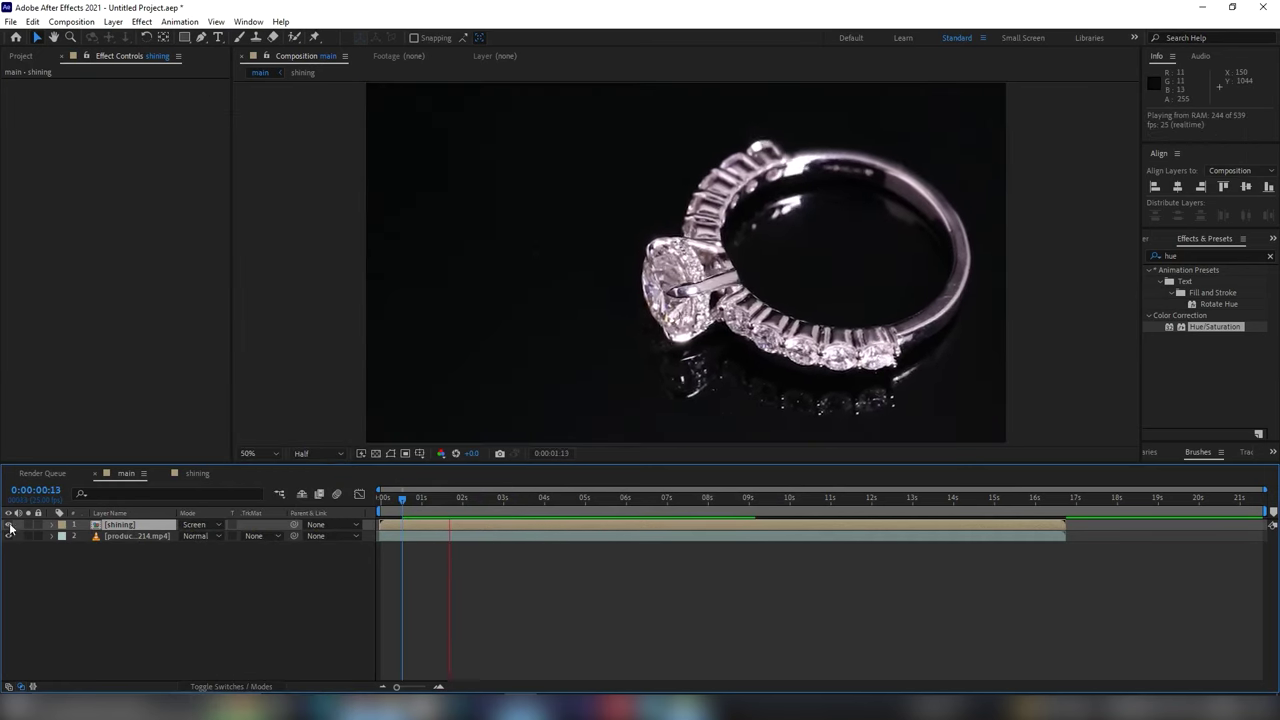
pyautogui.click(8, 524)
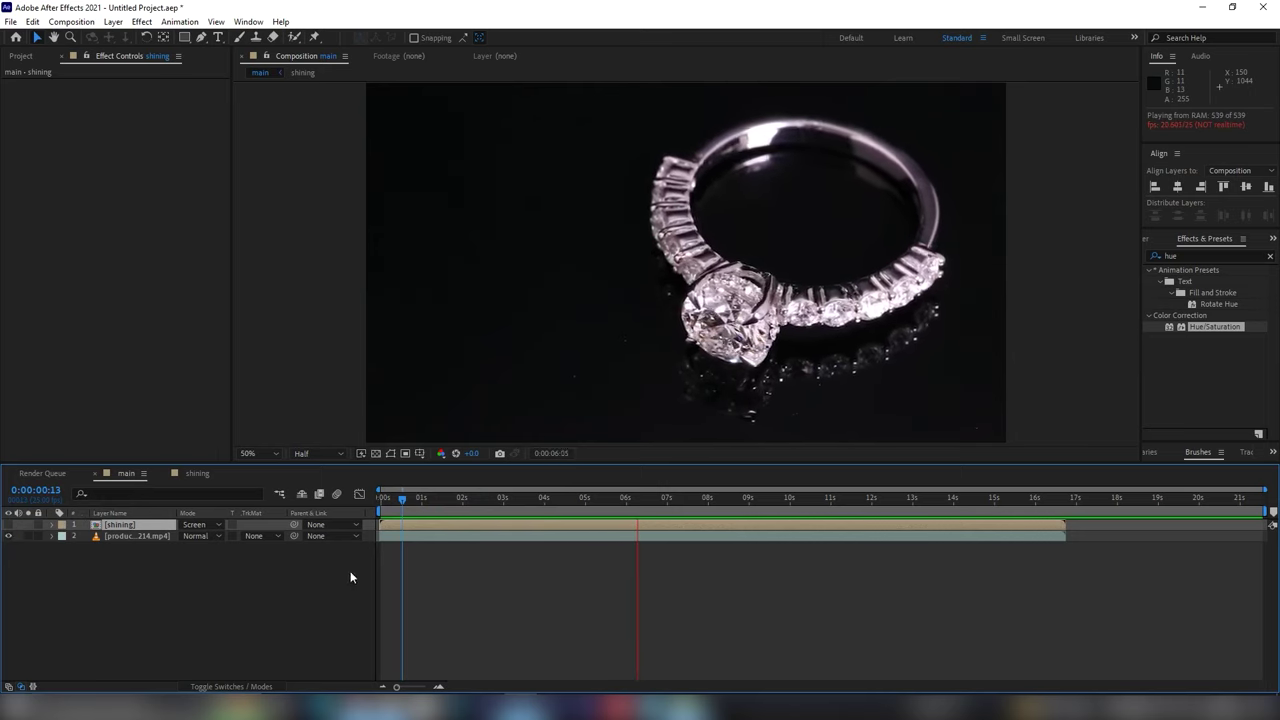
pyautogui.click(381, 500)
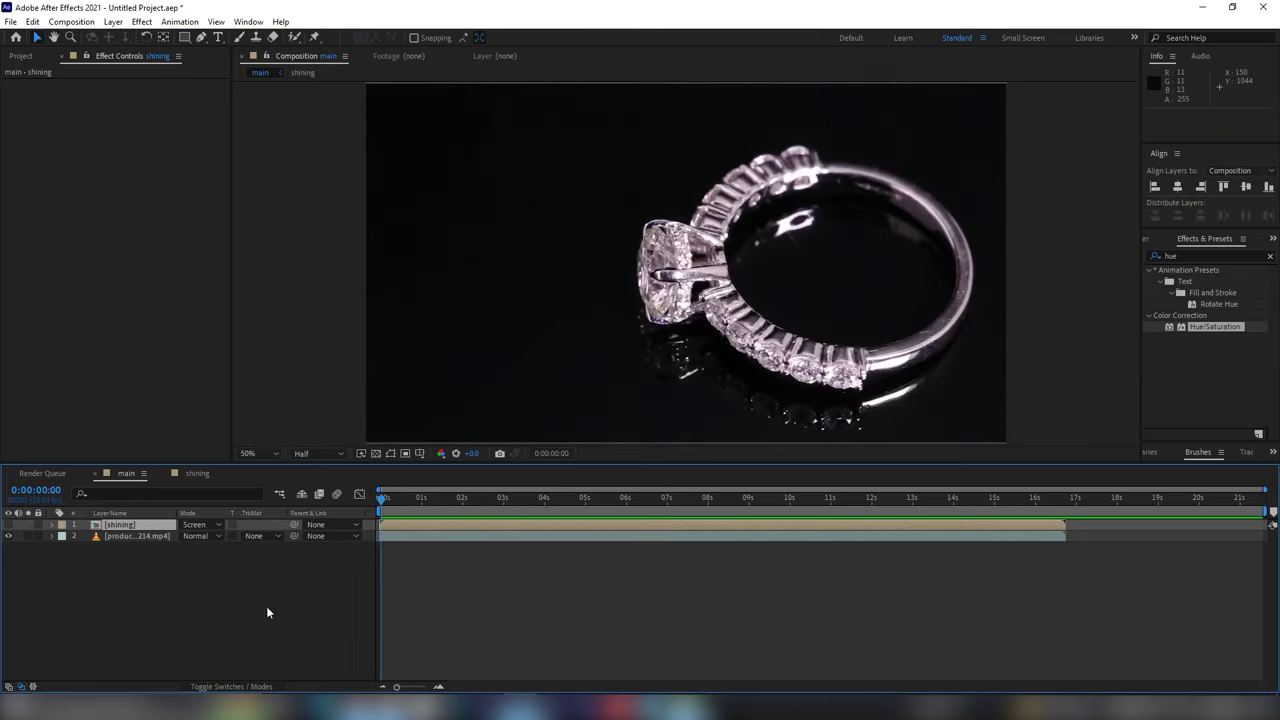
pyautogui.click(1190, 255)
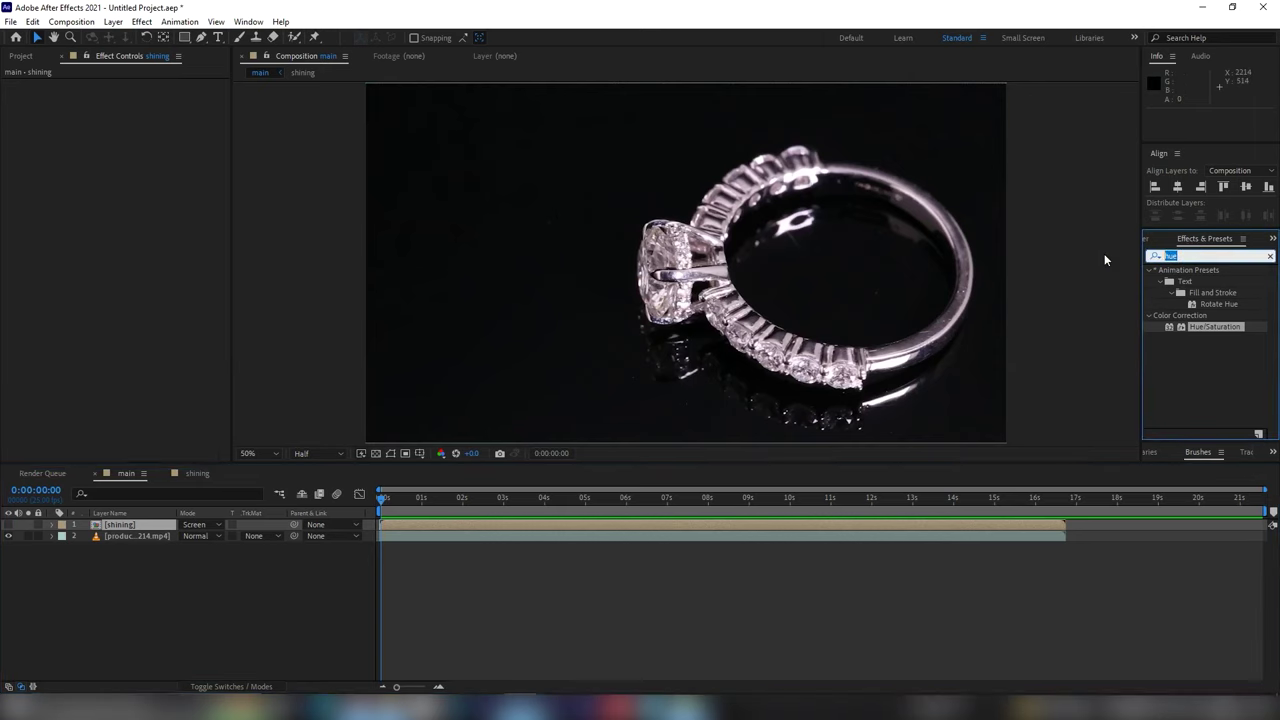
# - Apply Directional Blur to shining with Direction 23° and Blur Length 296.5
pyautogui.write('directio')
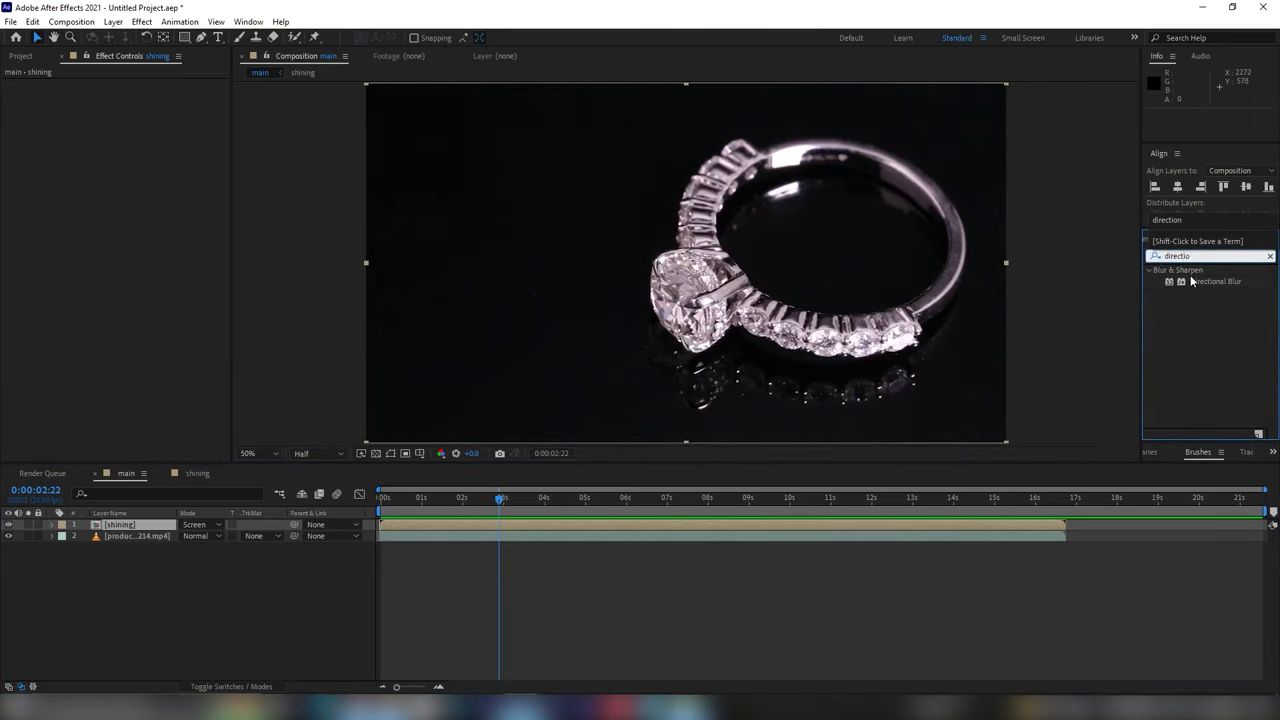
pyautogui.click(1208, 285)
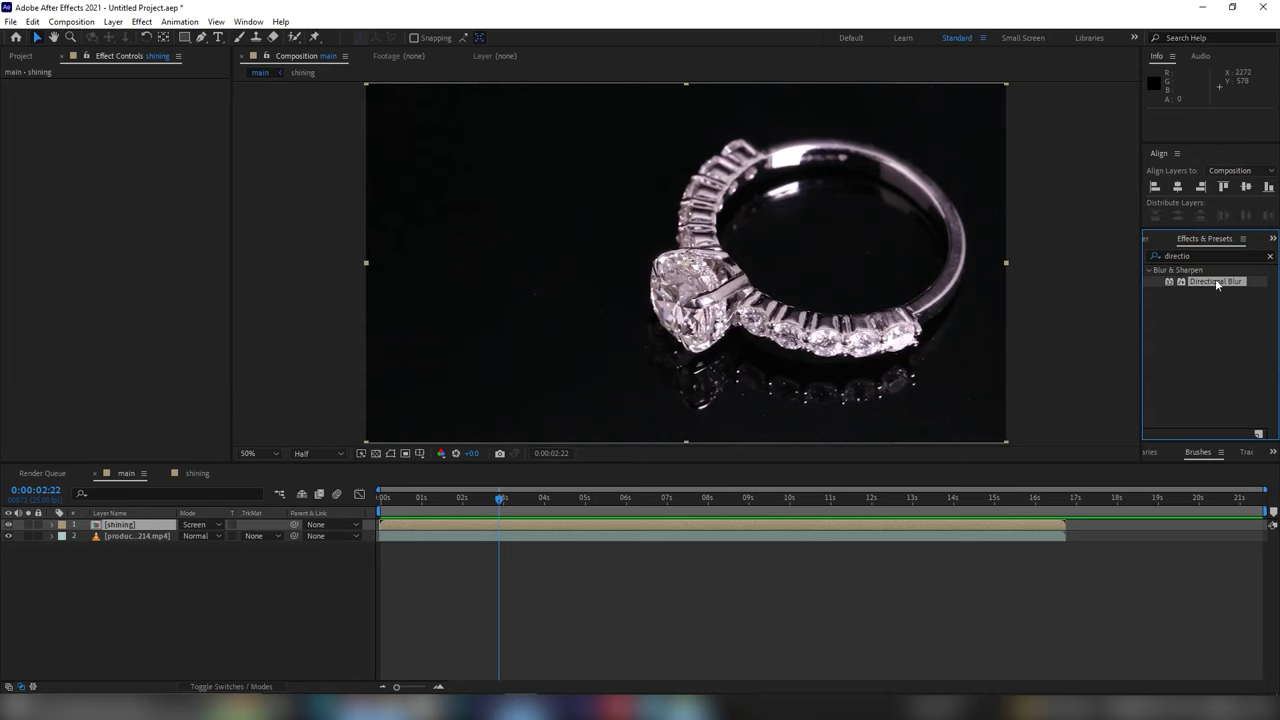
pyautogui.moveTo(1219, 286); pyautogui.dragTo(134, 524)
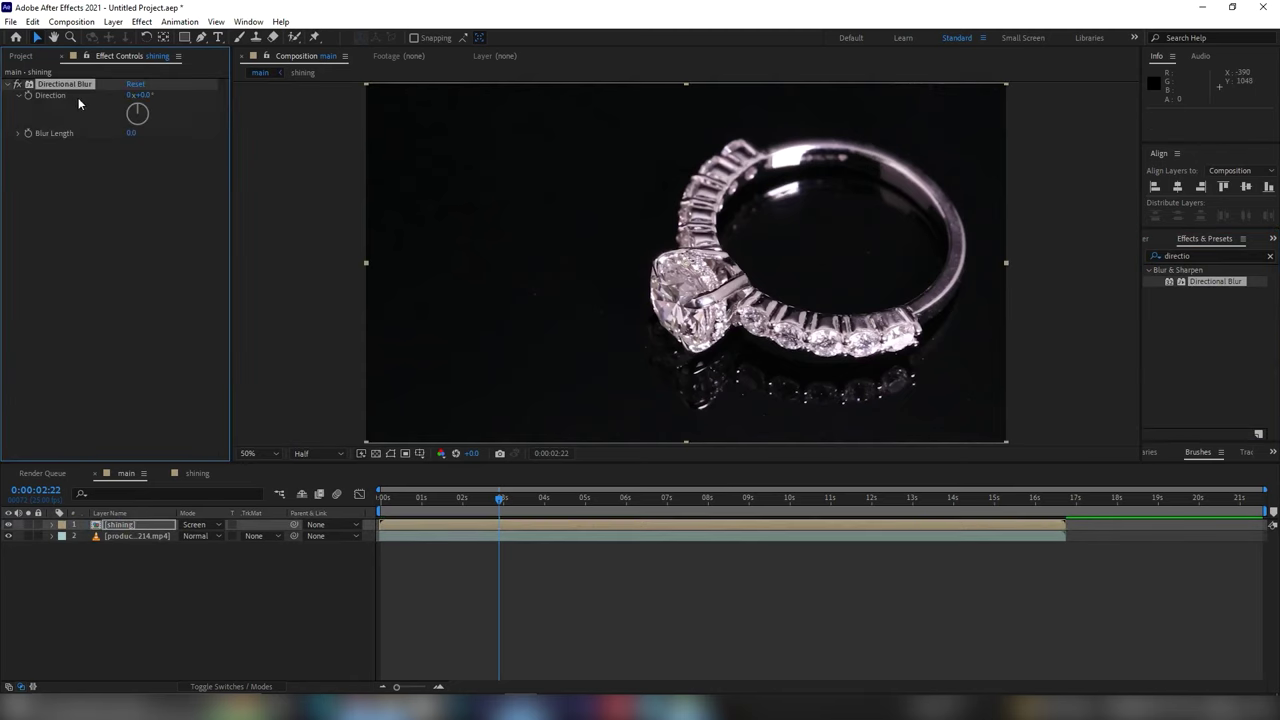
pyautogui.moveTo(141, 97); pyautogui.dragTo(200, 96)
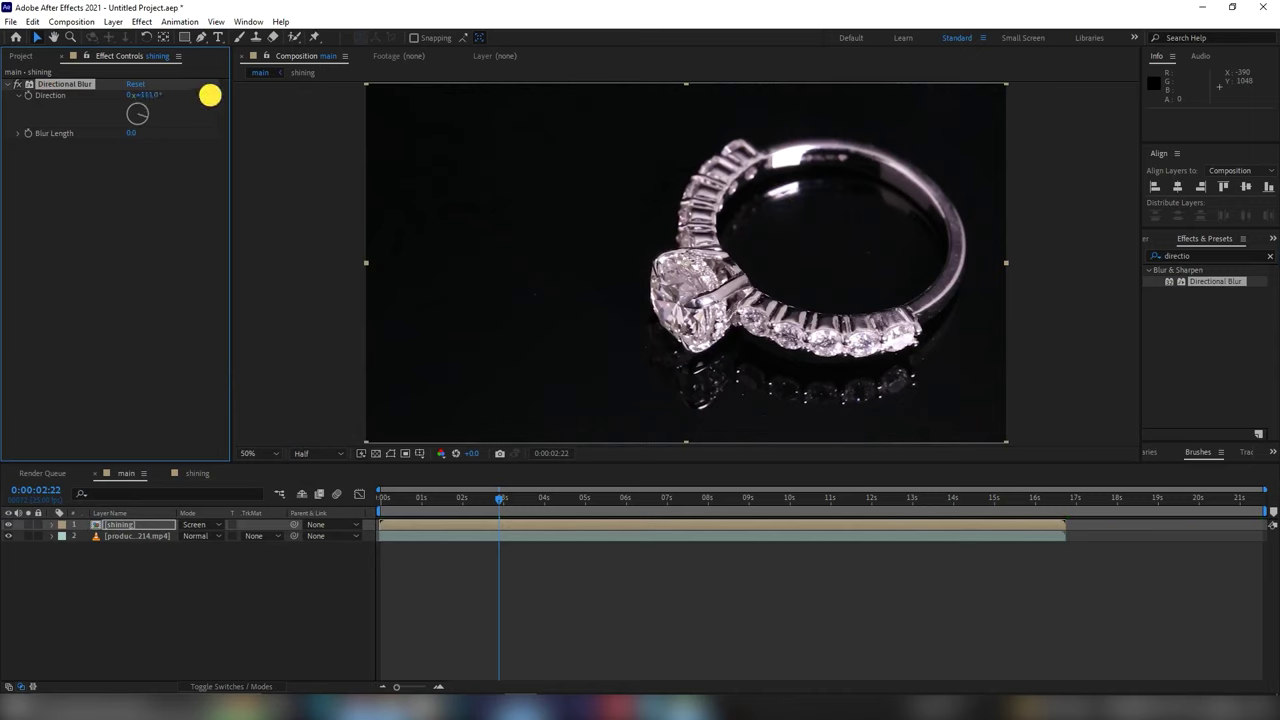
pyautogui.moveTo(133, 134); pyautogui.dragTo(905, 123)
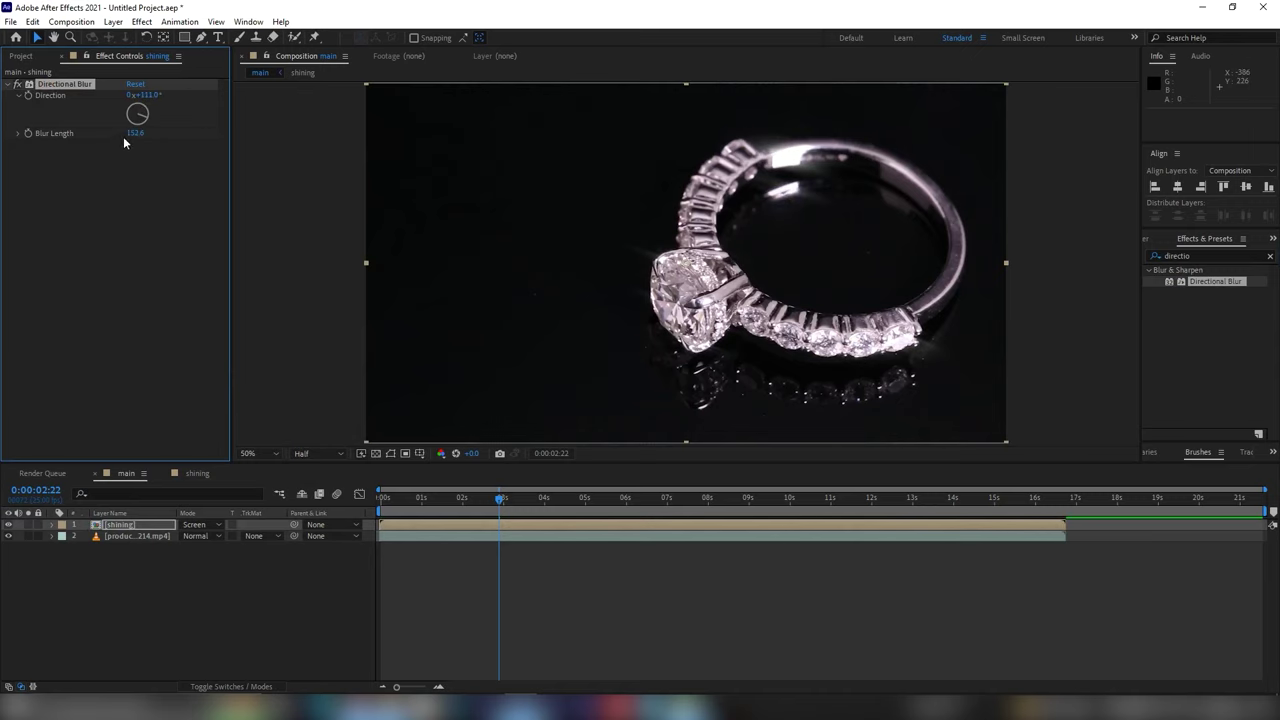
pyautogui.moveTo(141, 95)
pyautogui.mouseDown()
pyautogui.moveTo(98, 104)
pyautogui.moveTo(166, 134)
pyautogui.mouseUp()
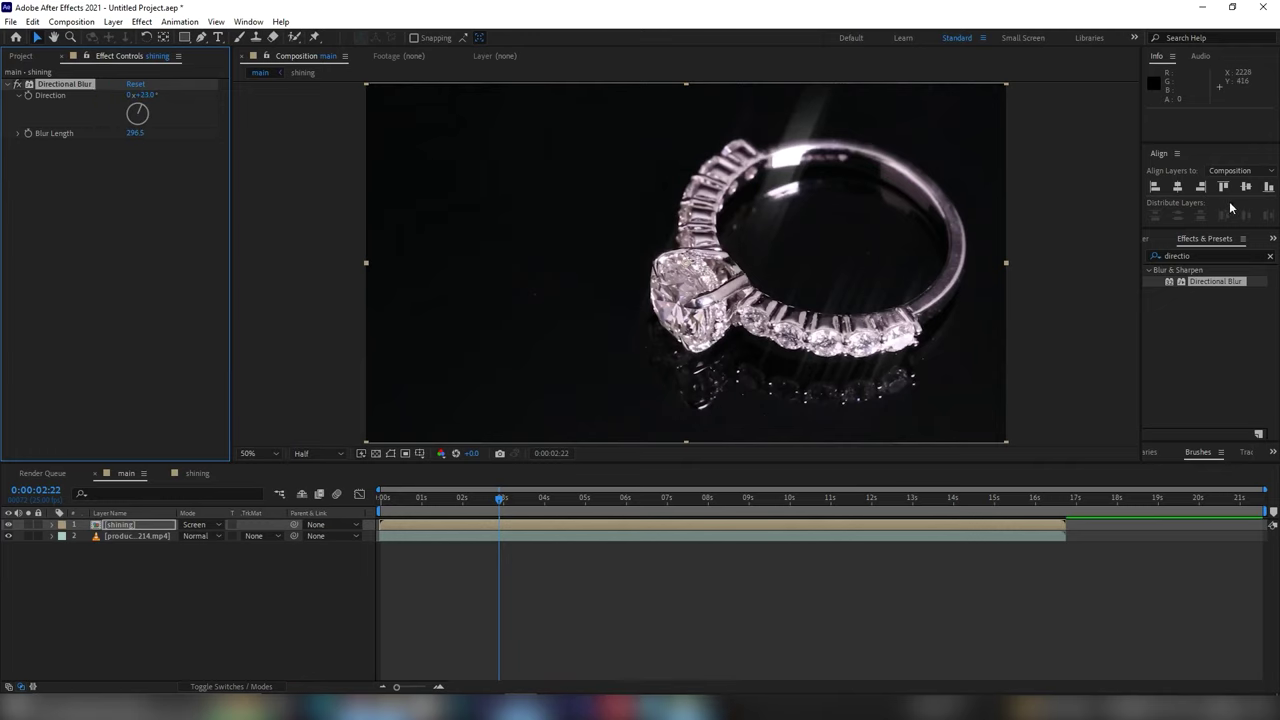
pyautogui.click(1205, 256)
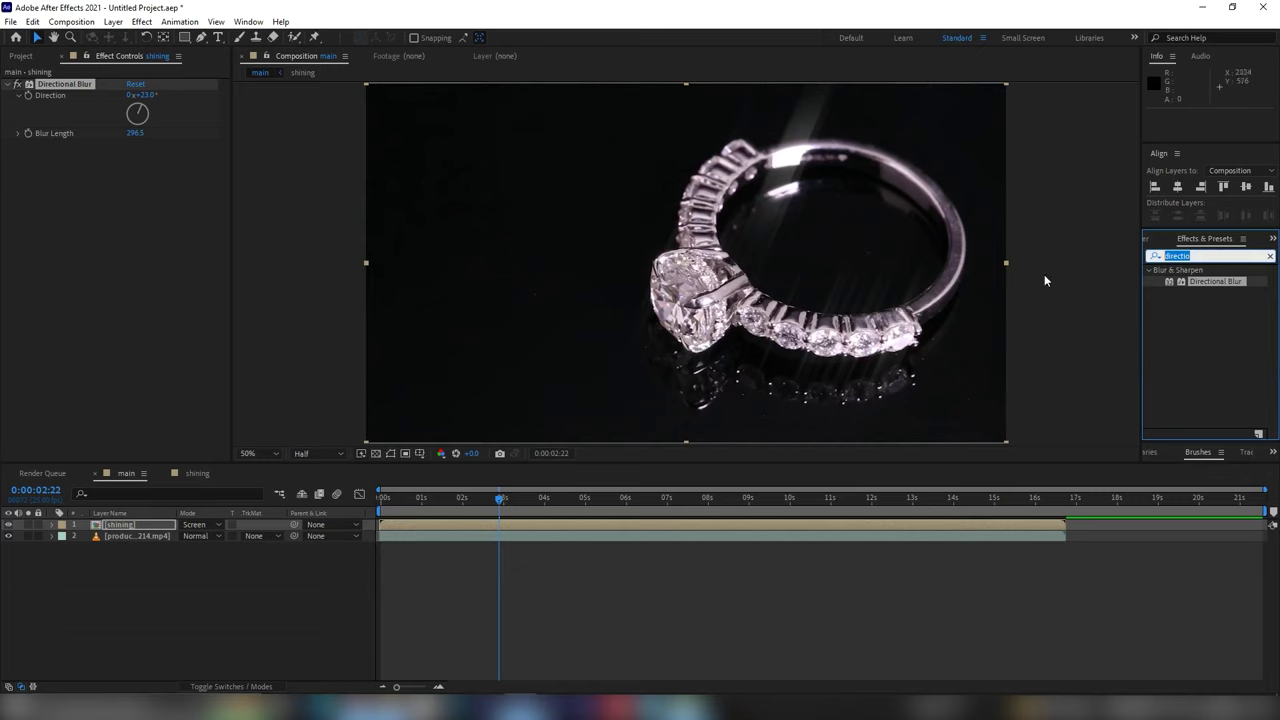
# - Apply Levels to the shining streaks and raise Gamma to 1.42
pyautogui.write('level')
pyautogui.moveTo(1199, 338); pyautogui.dragTo(146, 521)
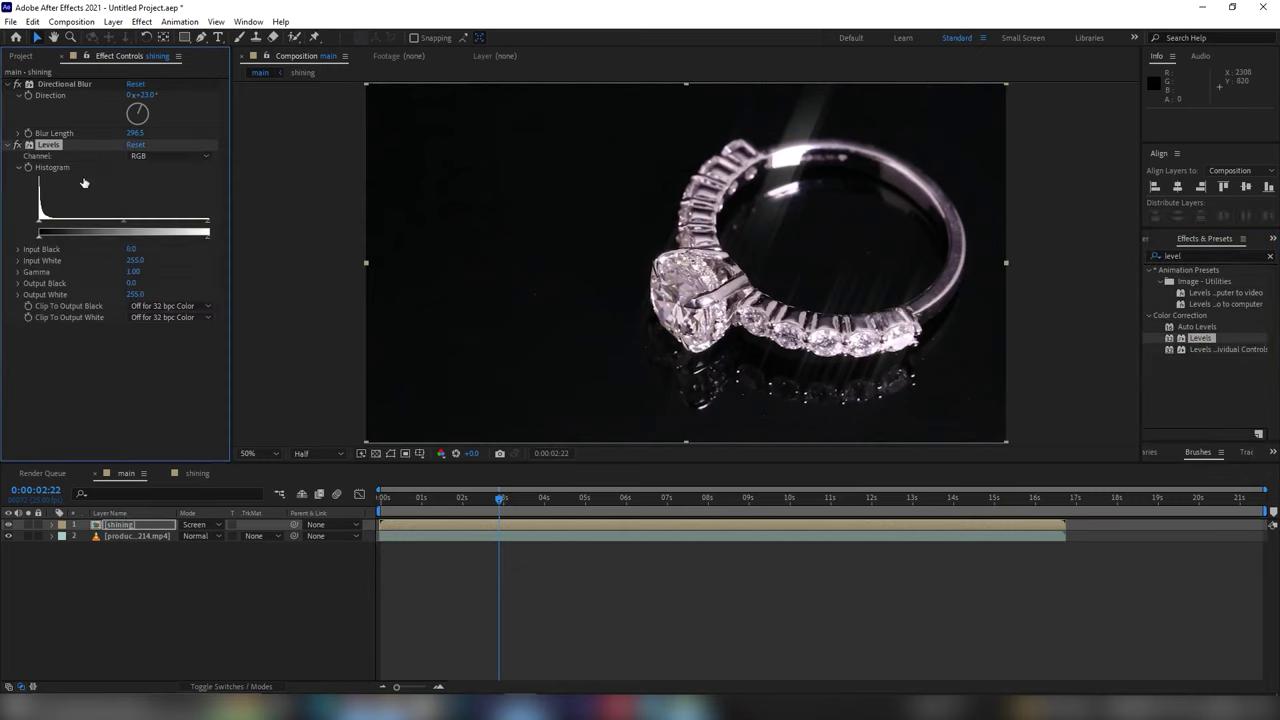
pyautogui.moveTo(127, 225); pyautogui.dragTo(103, 224)
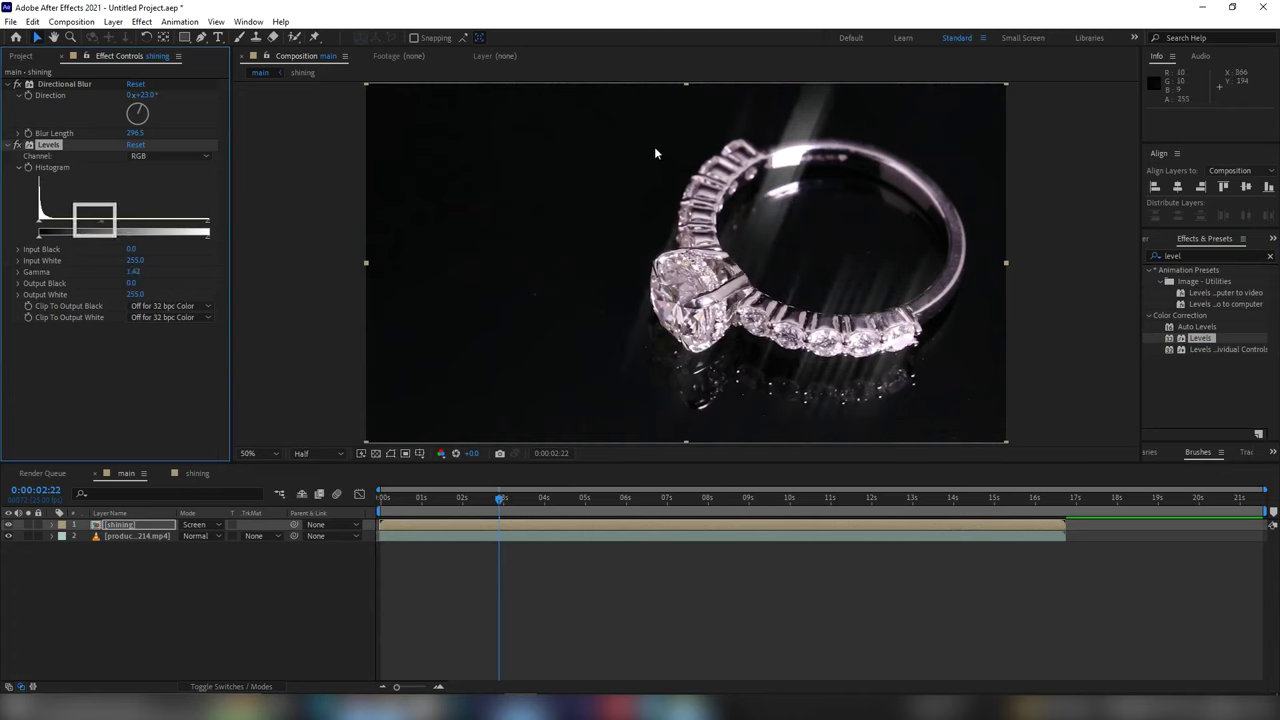
pyautogui.click(124, 527)
pyautogui.click(124, 530)
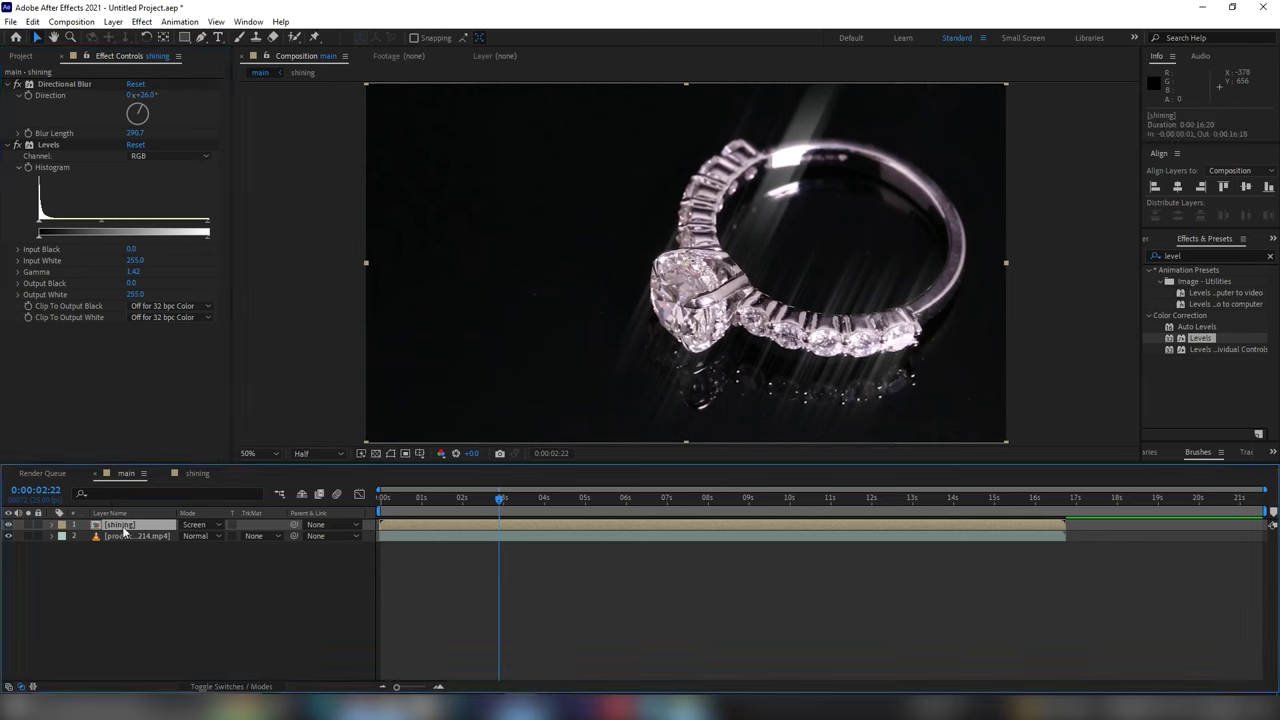
# - Duplicate the streak layer and rename the copies 'shining 02' and 'shining 01'
pyautogui.hotkey('ctrl', 'd')
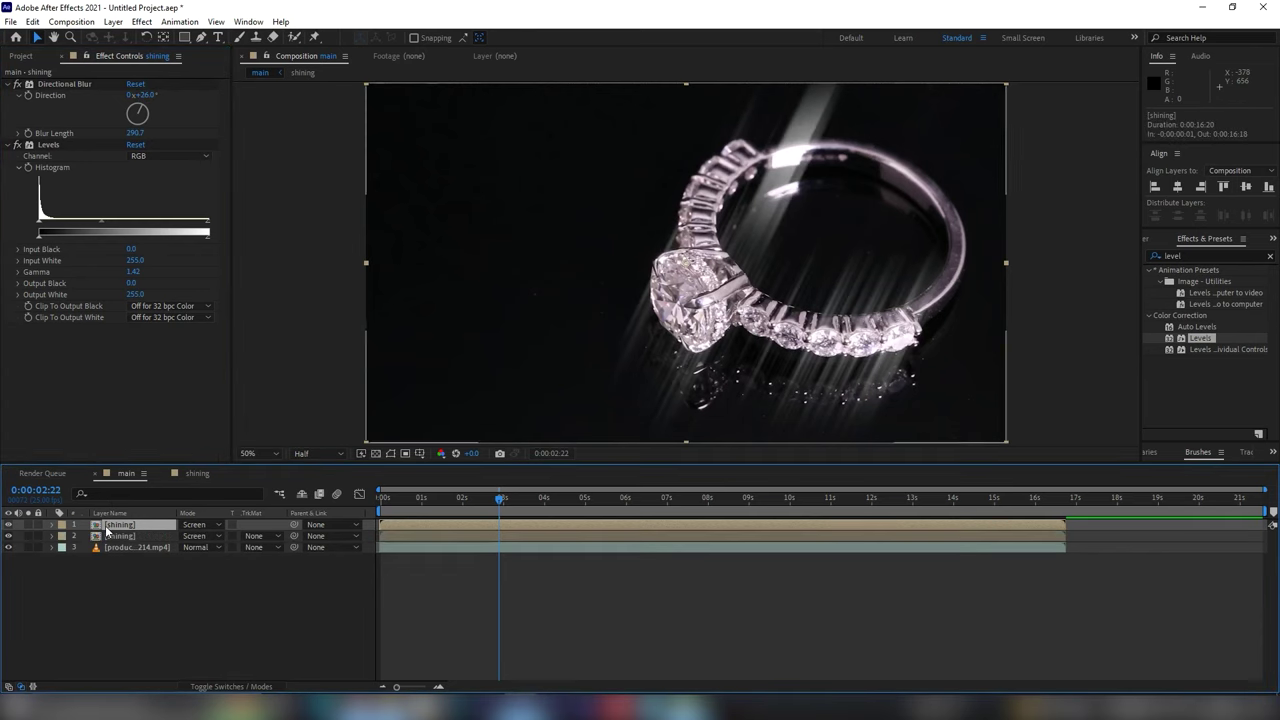
pyautogui.rightClick(125, 525)
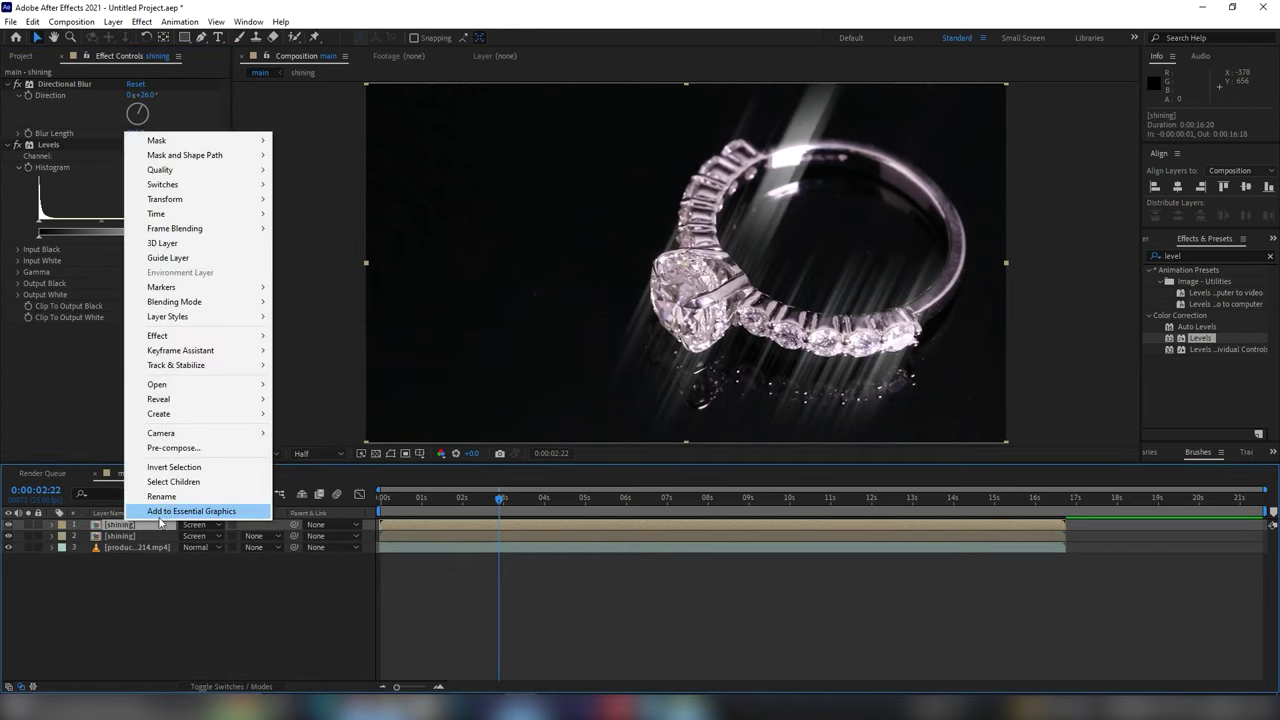
pyautogui.click(161, 496)
pyautogui.write('shining 02')
pyautogui.press('Return')
pyautogui.rightClick(134, 541)
pyautogui.click(160, 512)
pyautogui.write('shining 01')
pyautogui.press('Return')
# - Angle shining 02's blur Direction to -31° and preview the crossing streaks
pyautogui.click(135, 525)
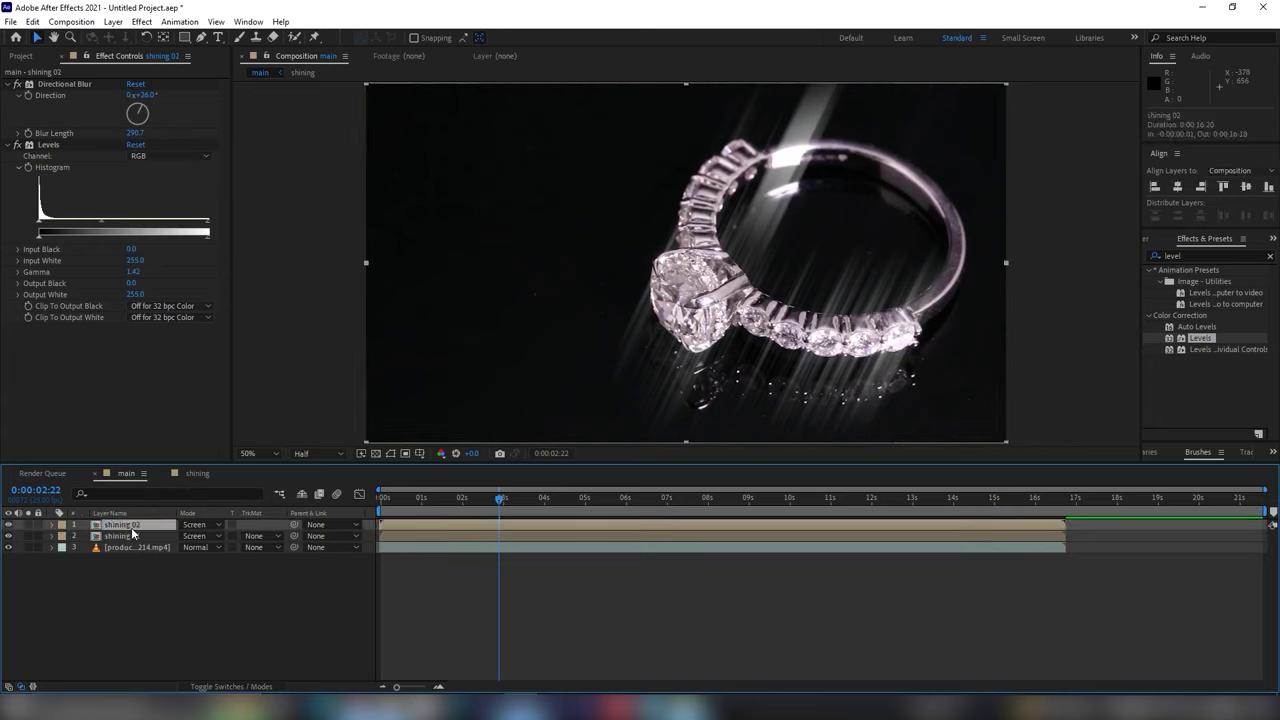
pyautogui.moveTo(142, 94)
pyautogui.mouseDown()
pyautogui.moveTo(117, 101)
pyautogui.moveTo(172, 139)
pyautogui.mouseUp()
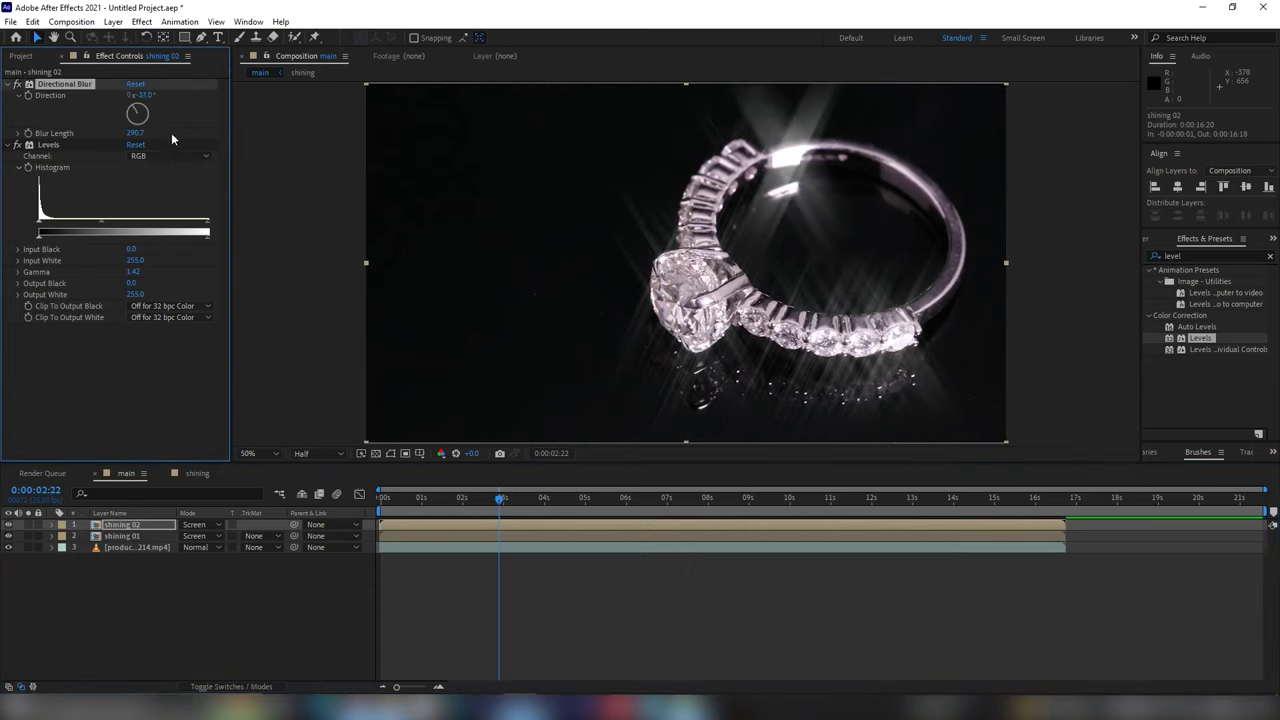
pyautogui.click(384, 495)
pyautogui.press('space')
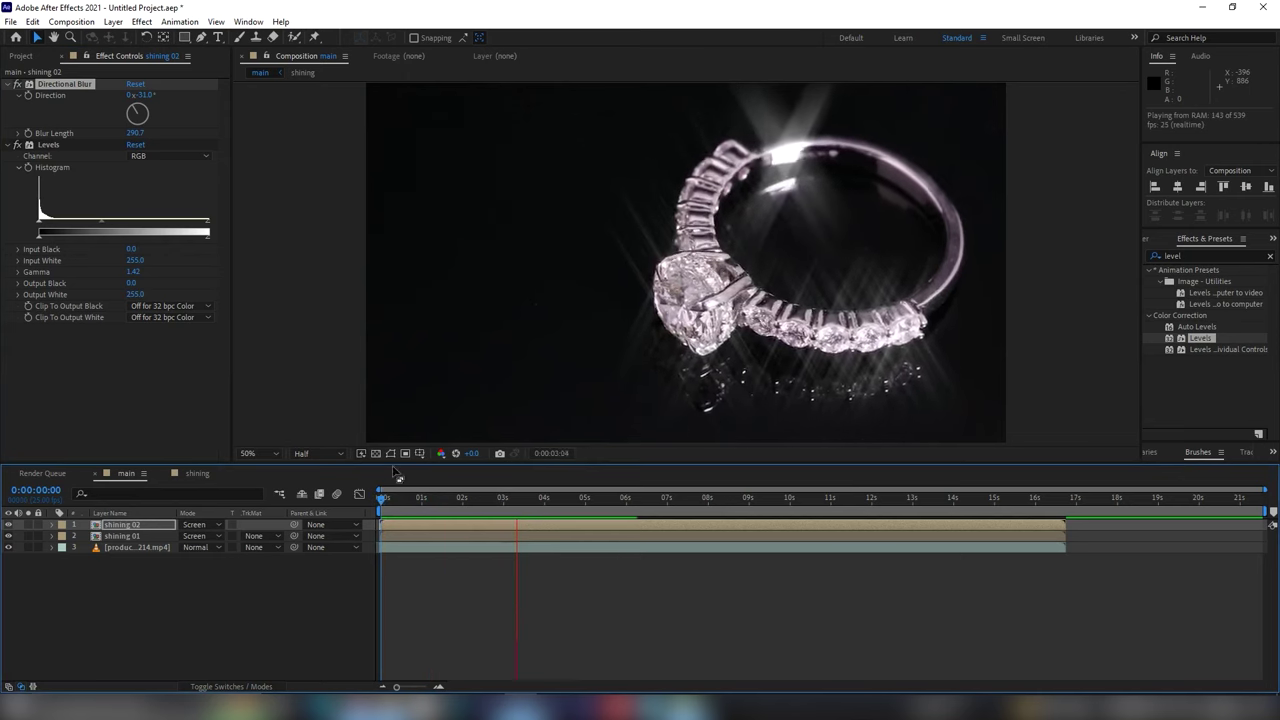
pyautogui.click(126, 535)
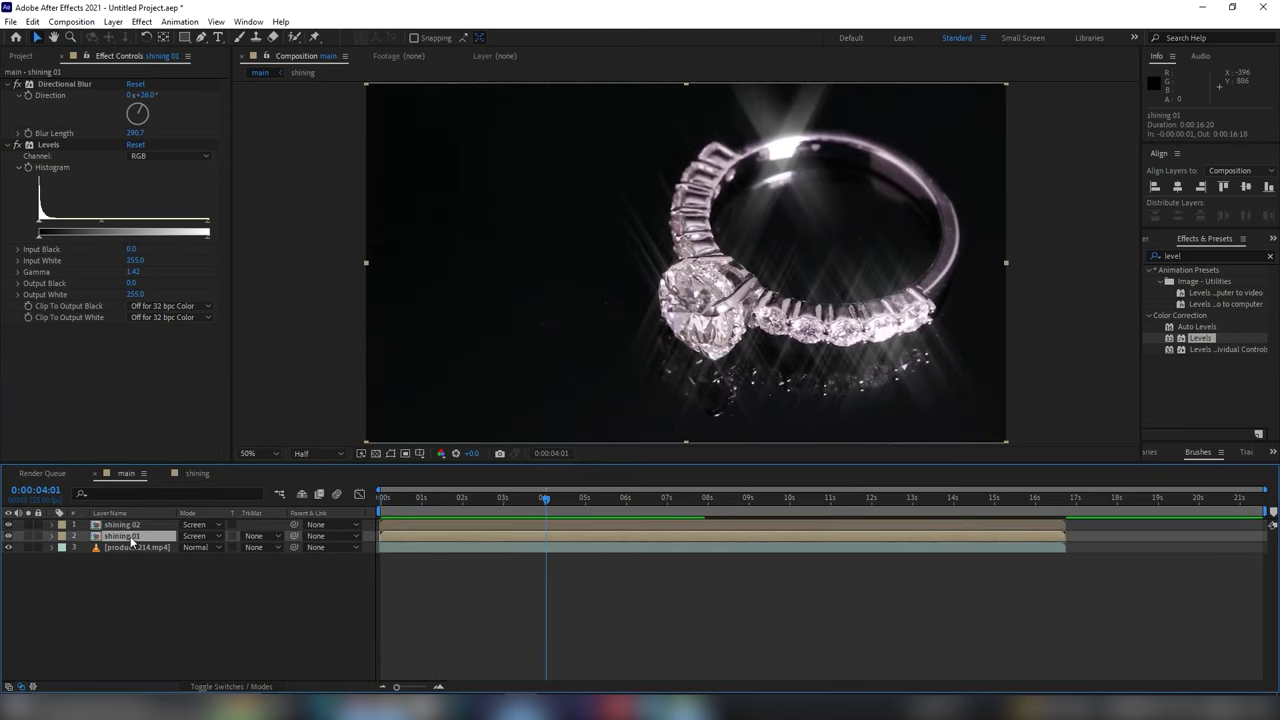
# - Inside shining, create a white 1920×1080 solid named 'fractol' above the ring clip
pyautogui.doubleClick(130, 537)
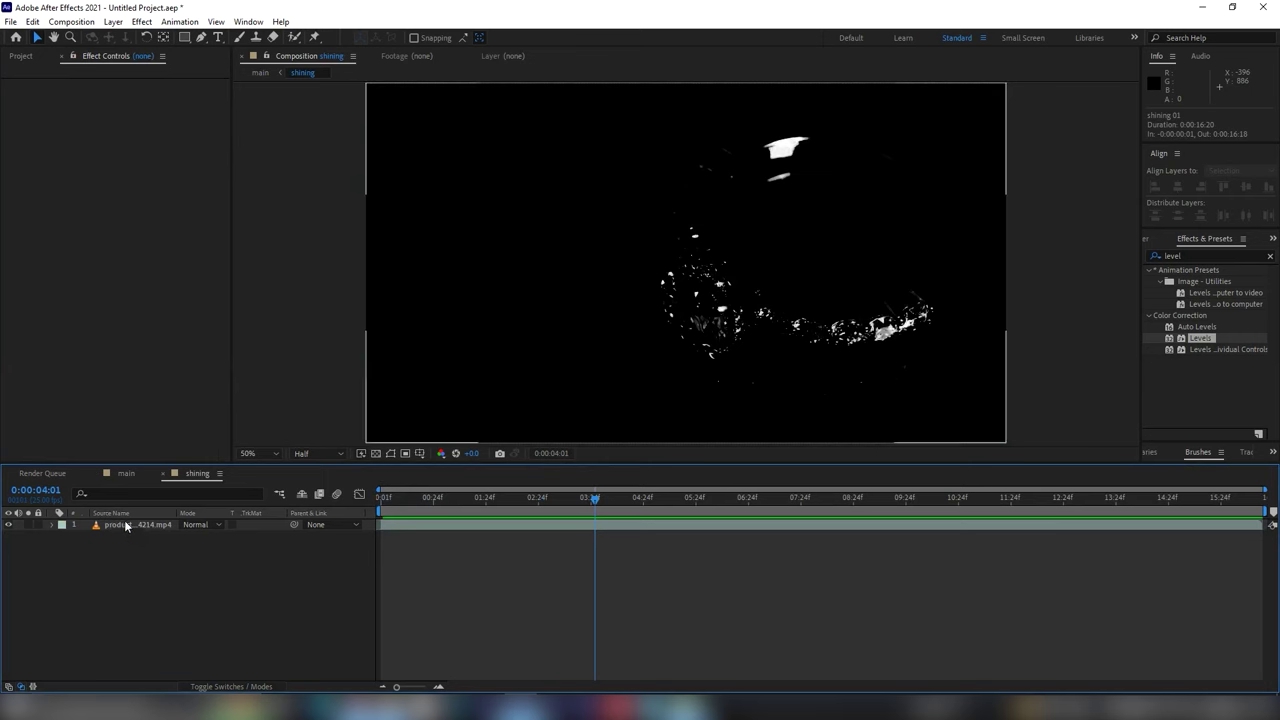
pyautogui.click(130, 525)
pyautogui.rightClick(184, 563)
pyautogui.moveTo(234, 404)
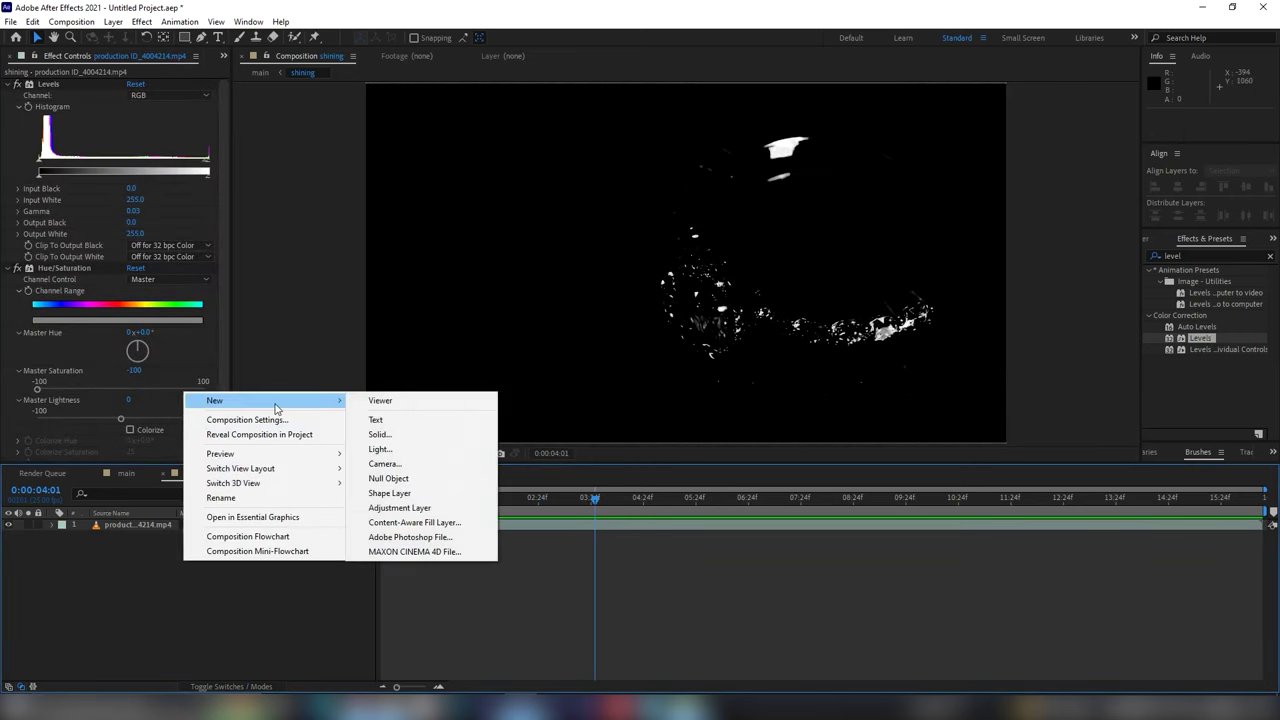
pyautogui.click(478, 425)
pyautogui.write('fractol')
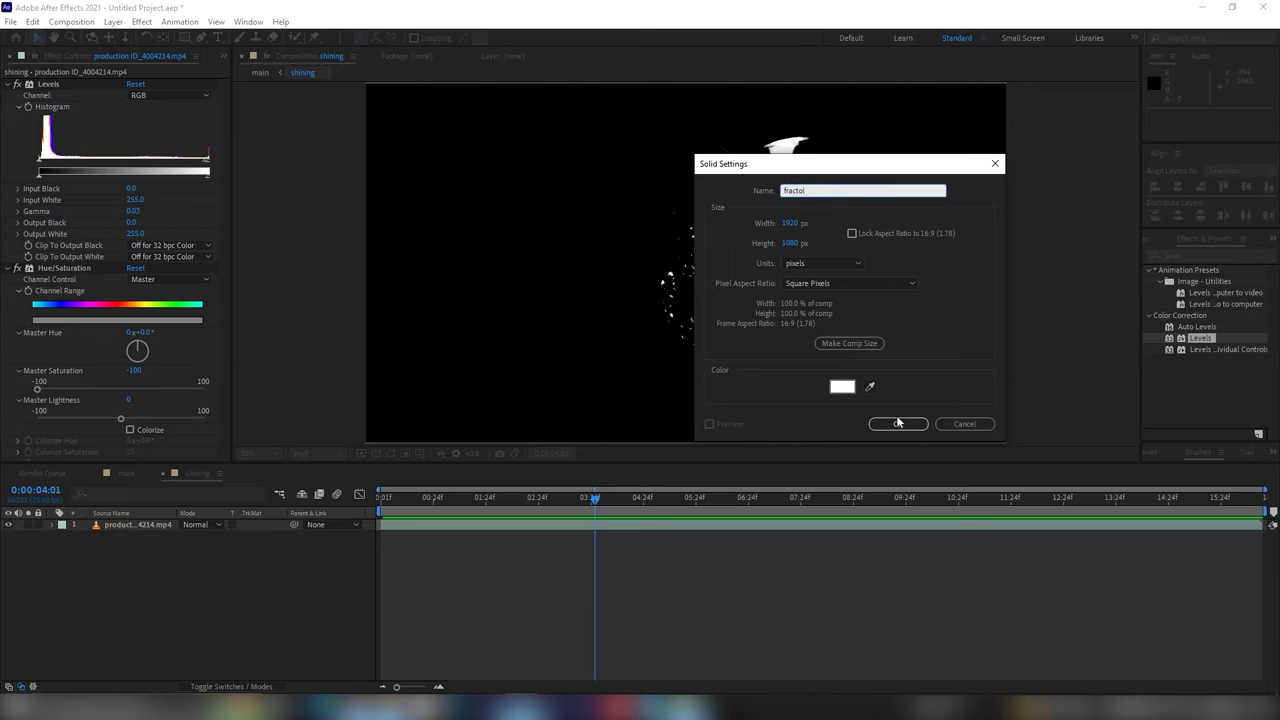
pyautogui.click(897, 423)
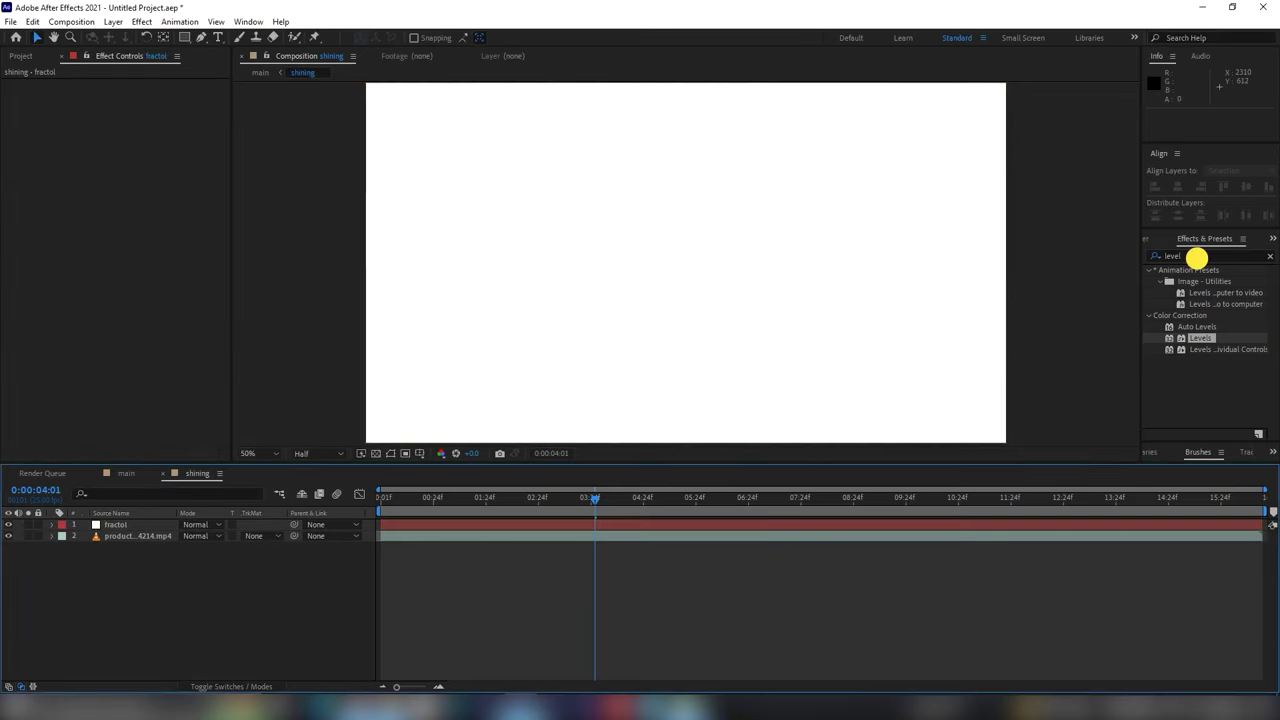
# - Apply Fractal Noise to the fractol solid
pyautogui.doubleClick(1197, 257)
pyautogui.write('frac')
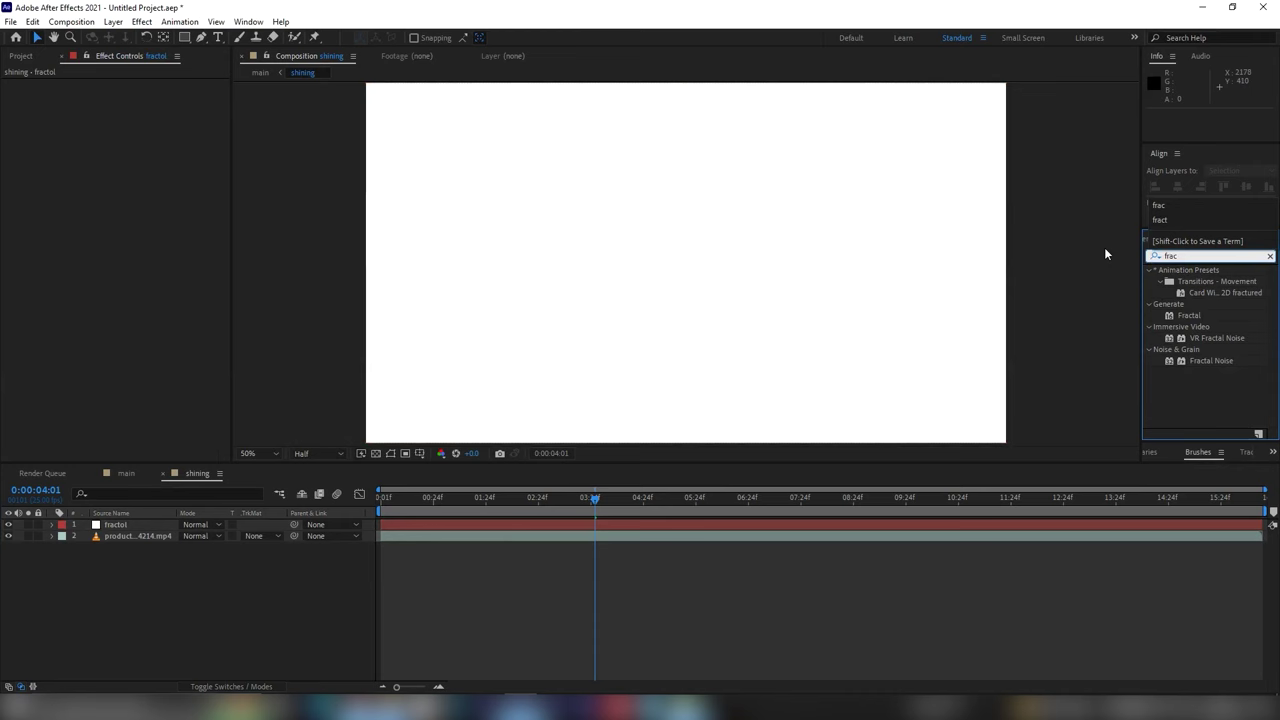
pyautogui.click(1230, 362)
pyautogui.moveTo(1220, 361); pyautogui.dragTo(150, 524)
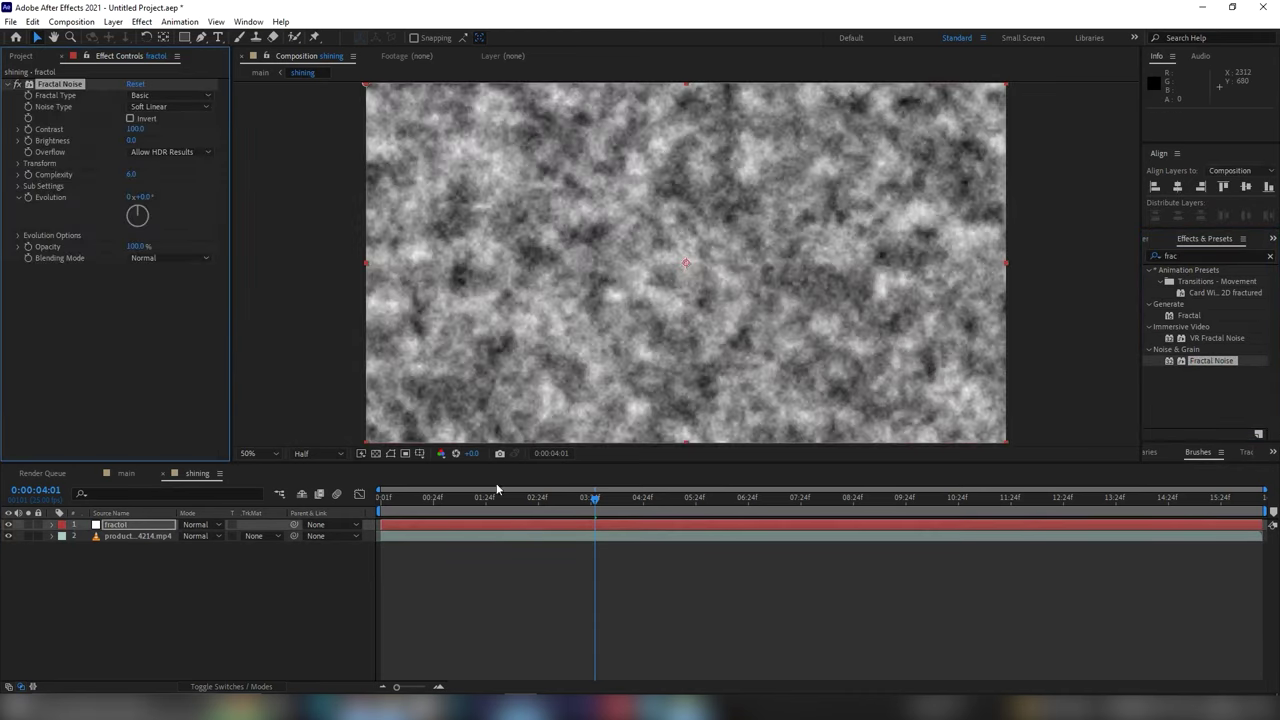
# - Set the noise Contrast to 1107, Brightness -197 and Scale 55, then preview the specks
pyautogui.moveTo(510, 500); pyautogui.dragTo(436, 504)
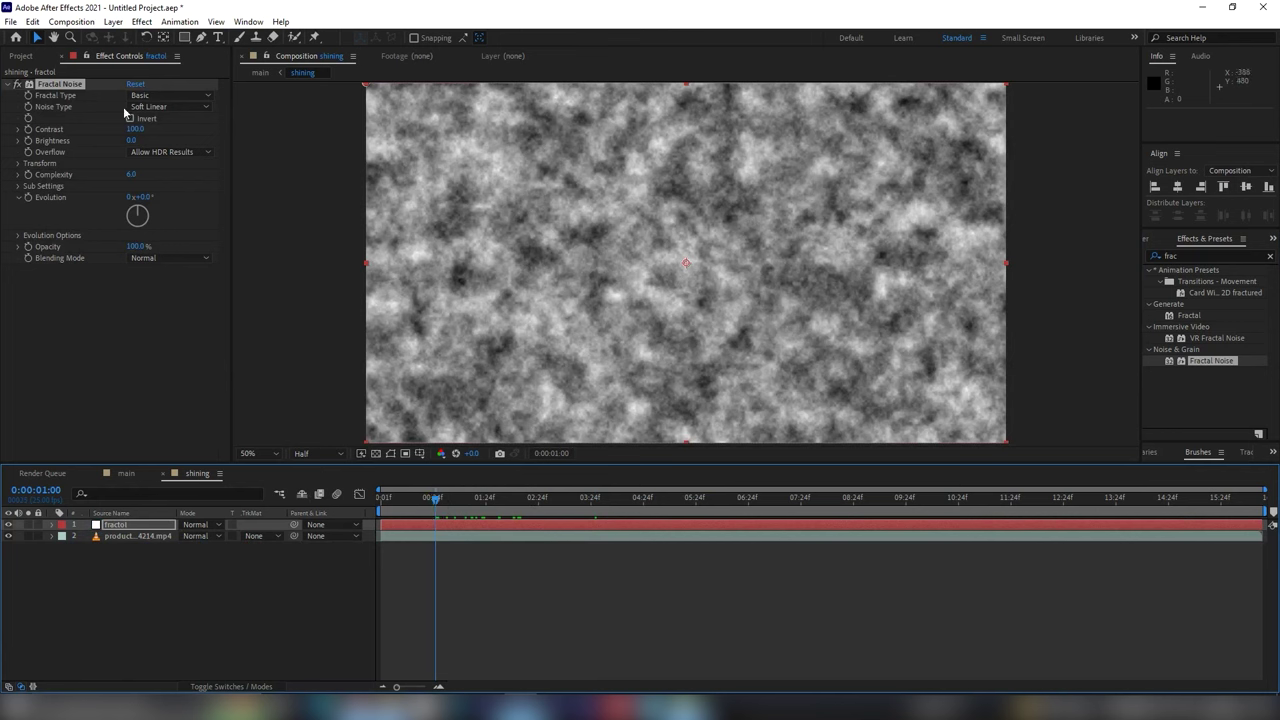
pyautogui.moveTo(133, 131)
pyautogui.mouseDown()
pyautogui.moveTo(776, 147)
pyautogui.moveTo(437, 177)
pyautogui.mouseUp()
pyautogui.moveTo(128, 141); pyautogui.dragTo(24, 161)
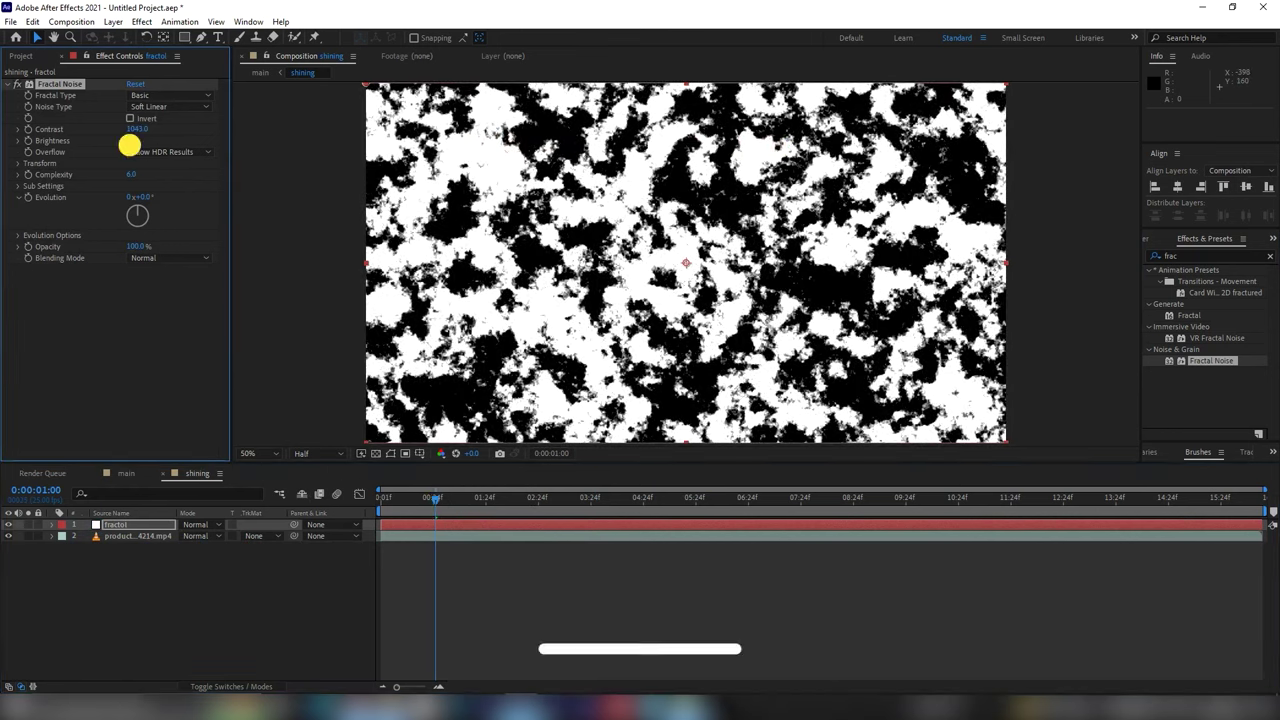
pyautogui.moveTo(136, 129); pyautogui.dragTo(214, 140)
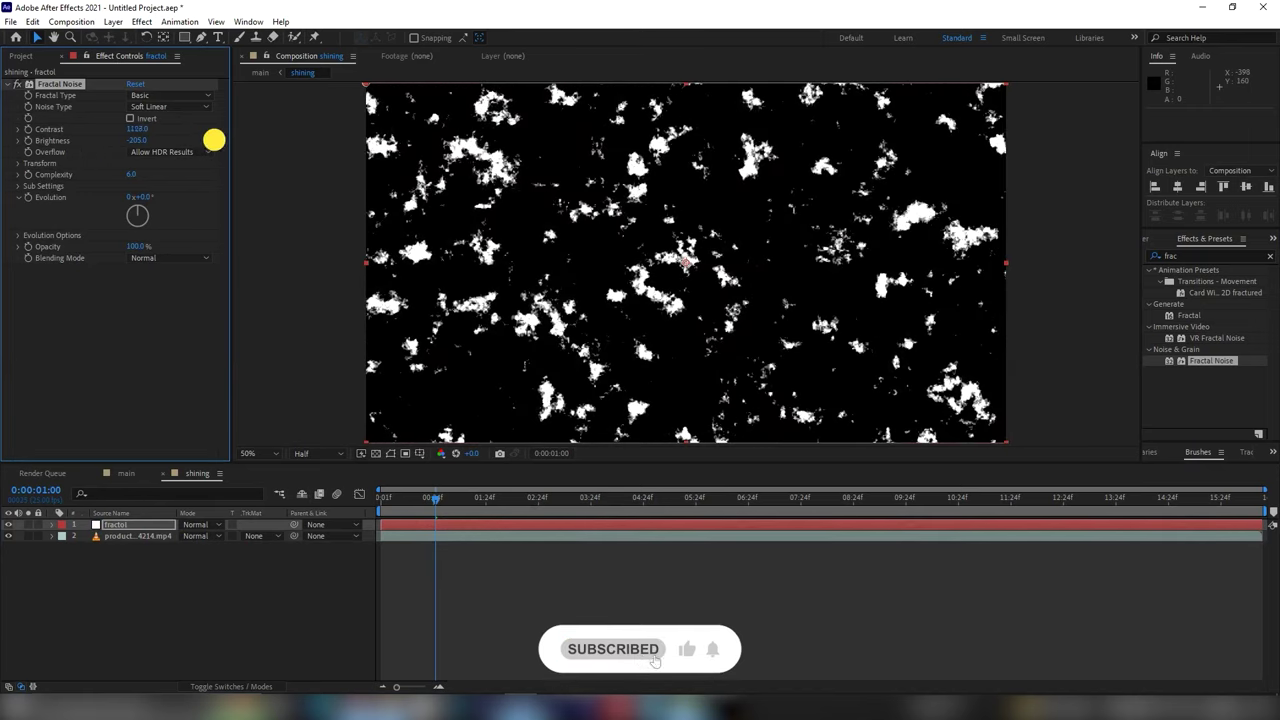
pyautogui.moveTo(128, 141)
pyautogui.mouseDown()
pyautogui.moveTo(130, 212)
pyautogui.moveTo(111, 204)
pyautogui.mouseUp()
pyautogui.click(17, 163)
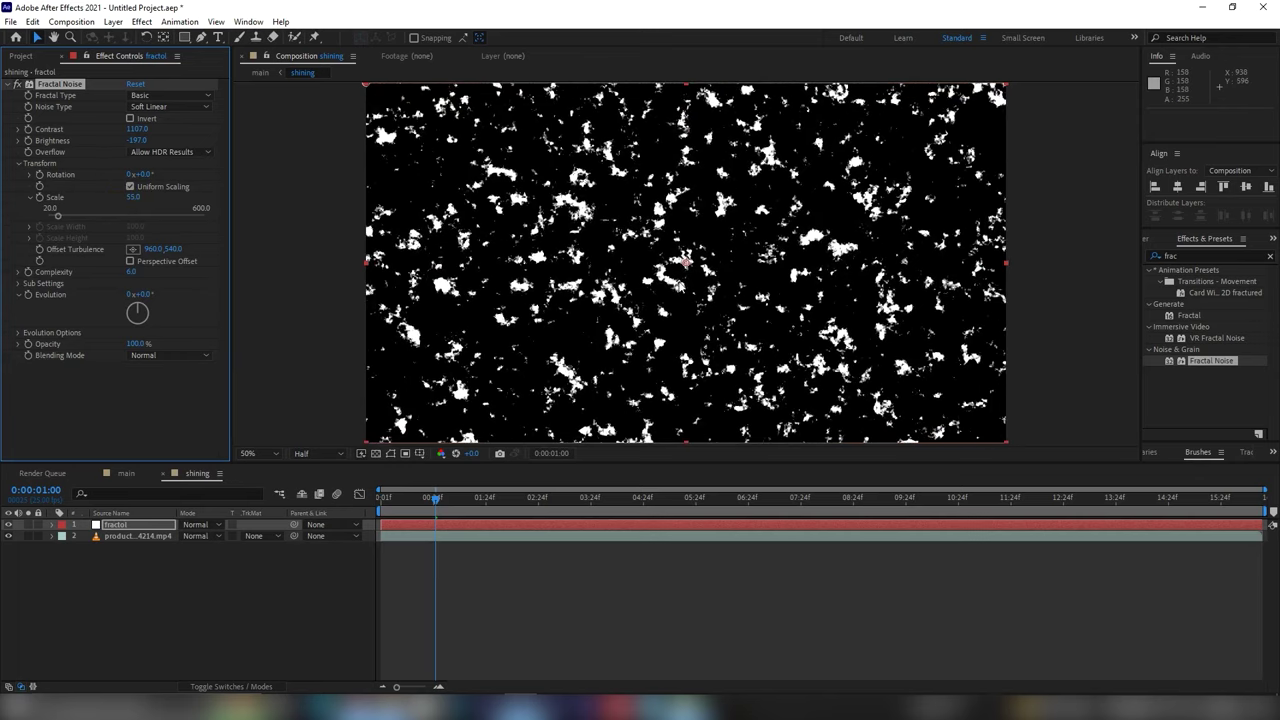
pyautogui.moveTo(431, 503)
pyautogui.mouseDown()
pyautogui.moveTo(556, 515)
pyautogui.moveTo(395, 527)
pyautogui.mouseUp()
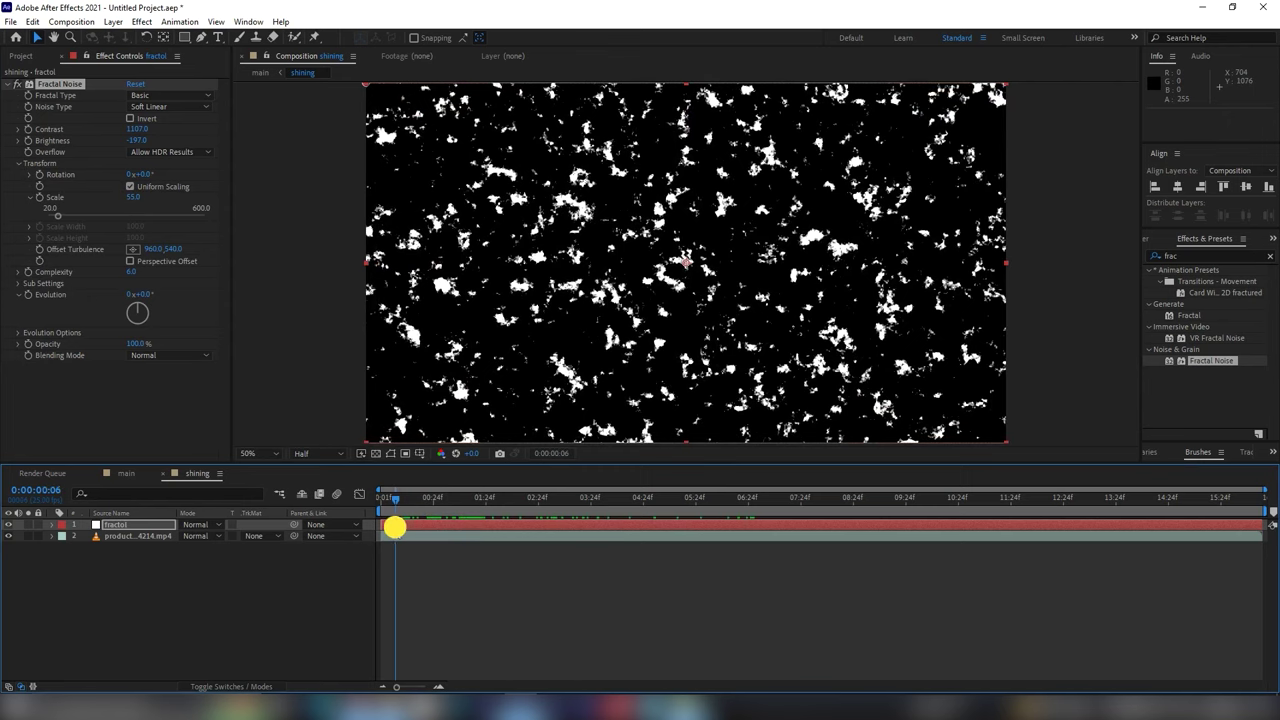
pyautogui.press('space')
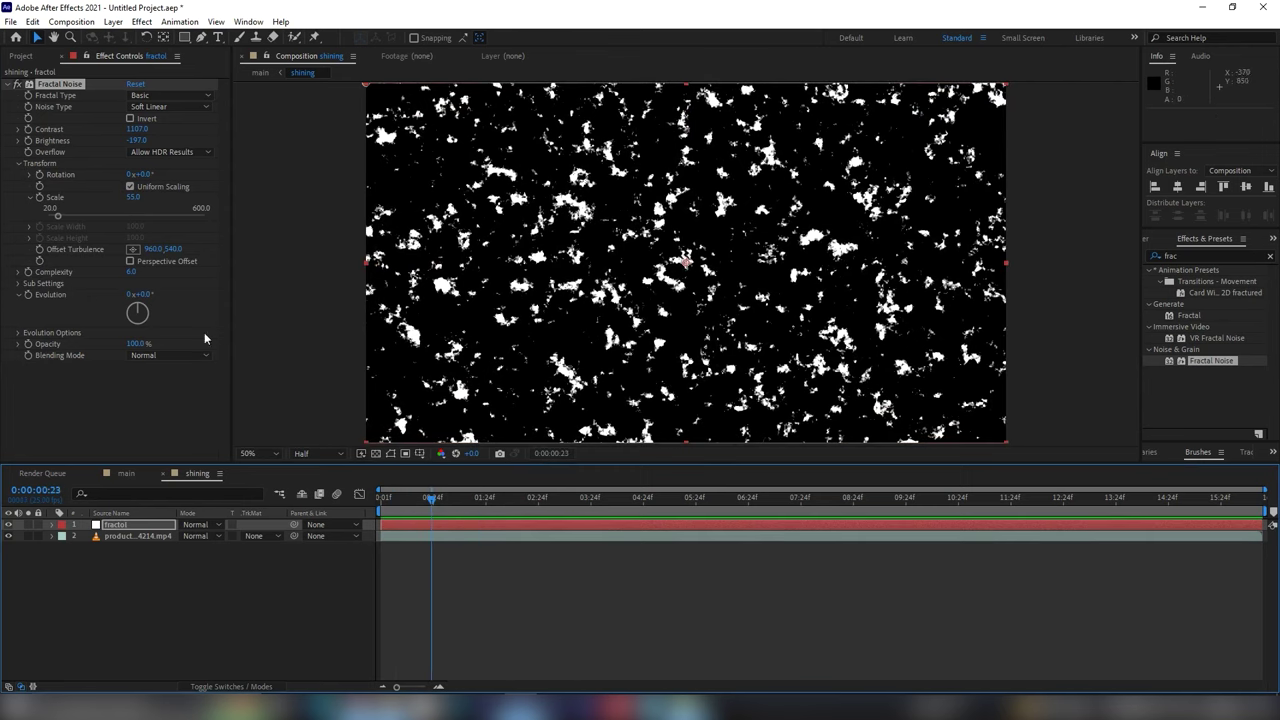
pyautogui.click(204, 332)
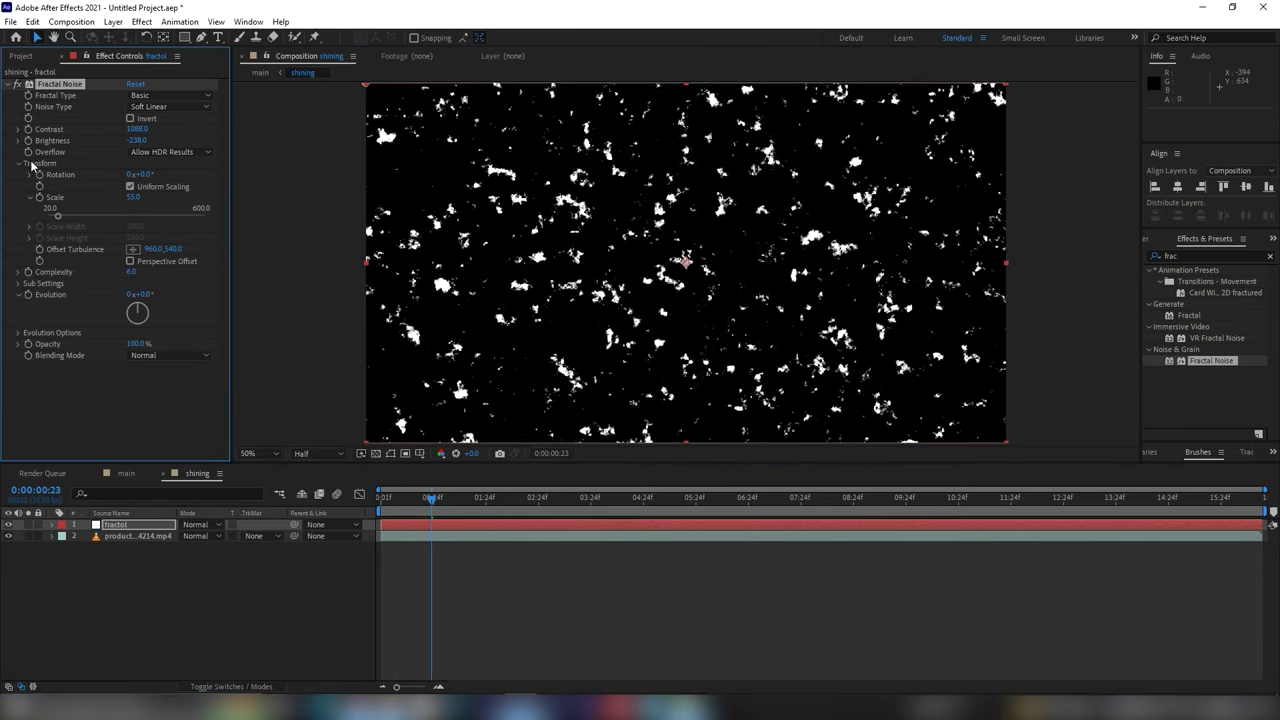
# - Drive the noise Evolution with an expression, changing time*1000 to time*600, and preview it
pyautogui.keyDown('alt'); pyautogui.click(28, 295); pyautogui.keyUp('alt')
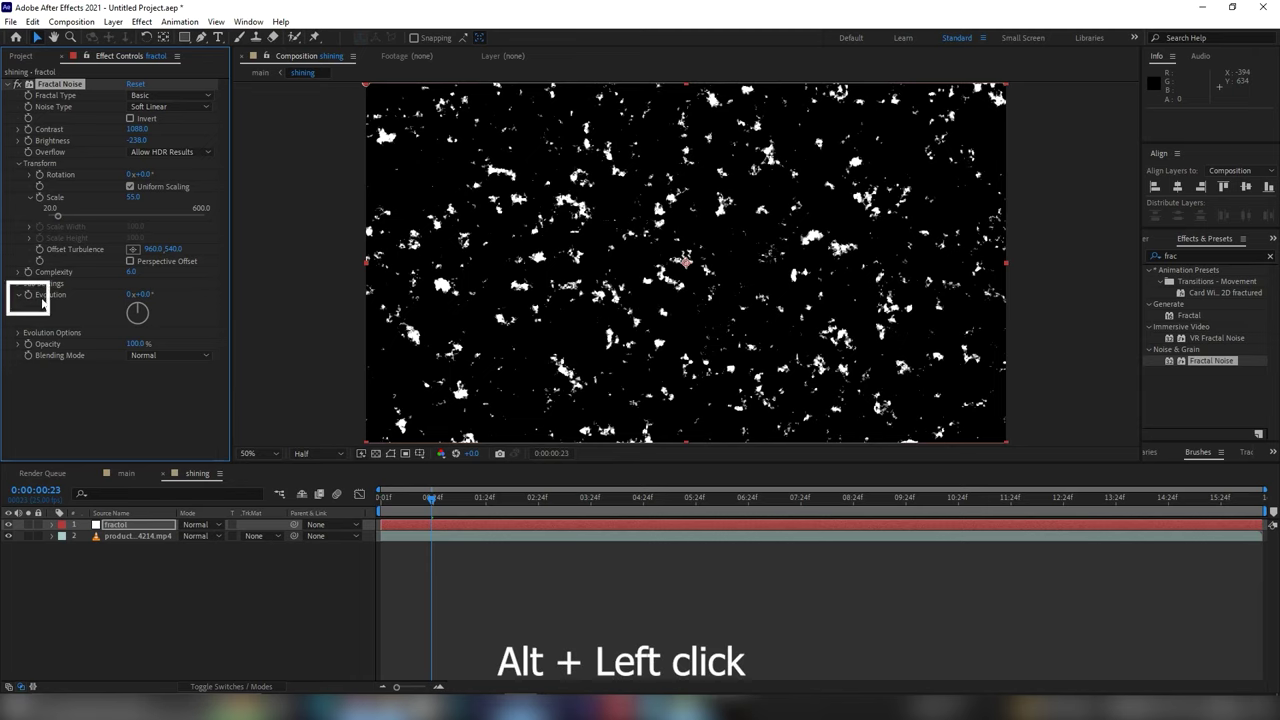
pyautogui.keyDown('alt'); pyautogui.click(28, 295); pyautogui.keyUp('alt')
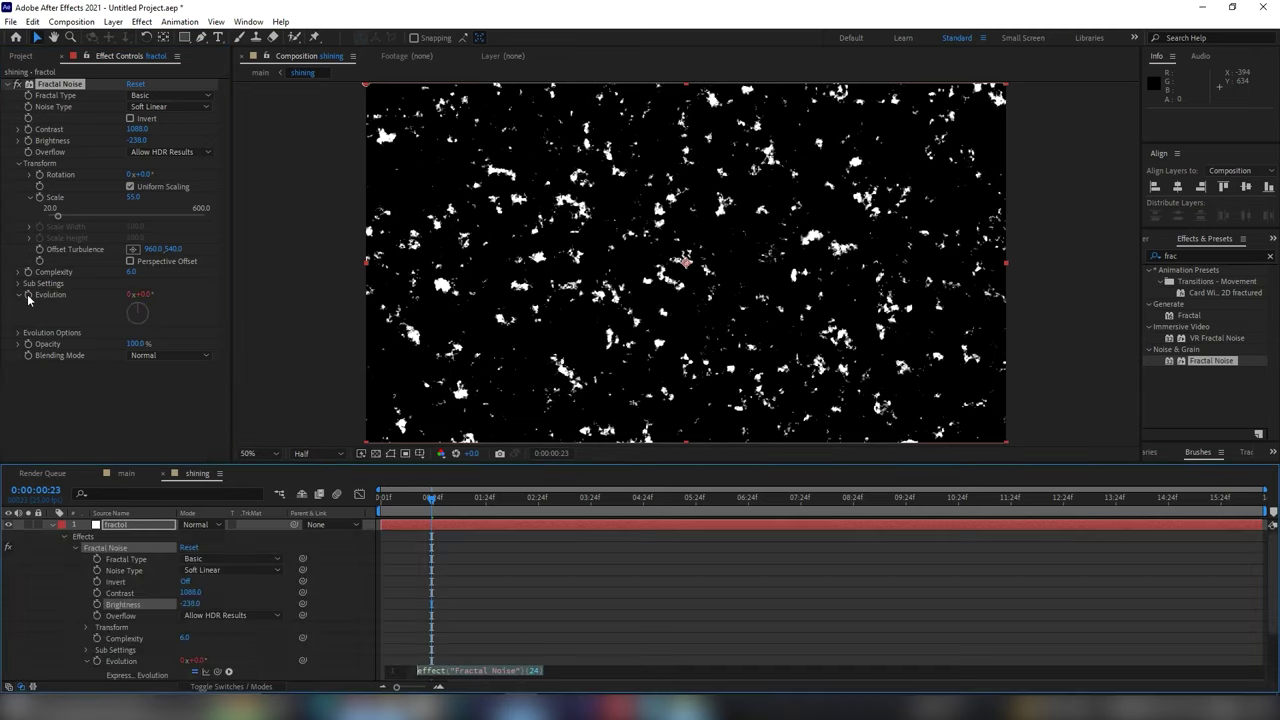
pyautogui.scroll(-3, 487, 549)
pyautogui.click(470, 600)
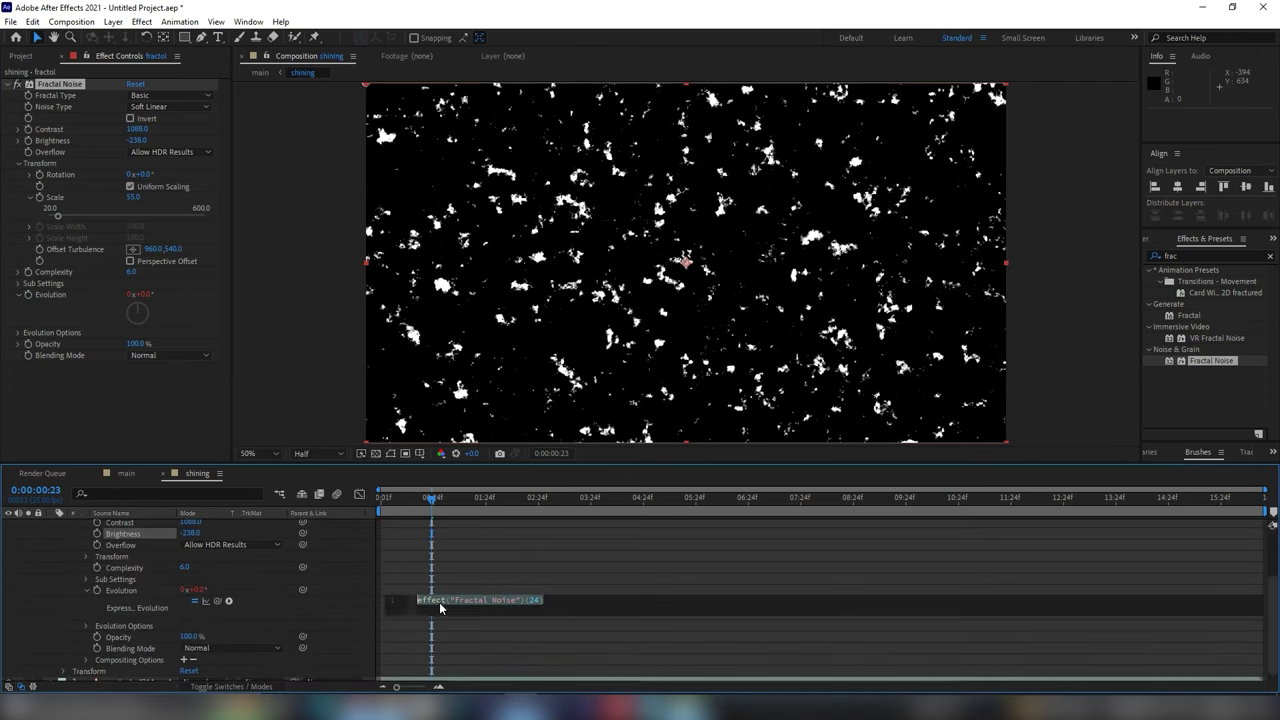
pyautogui.write('time')
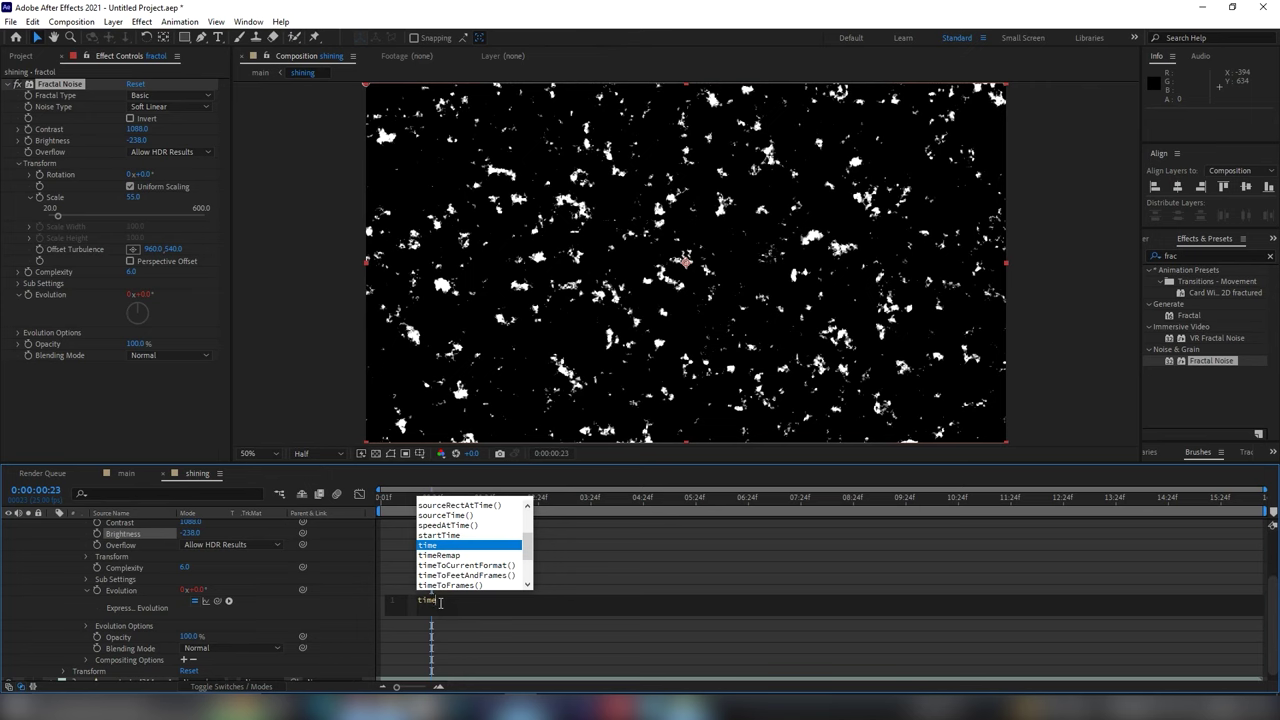
pyautogui.write('*1000')
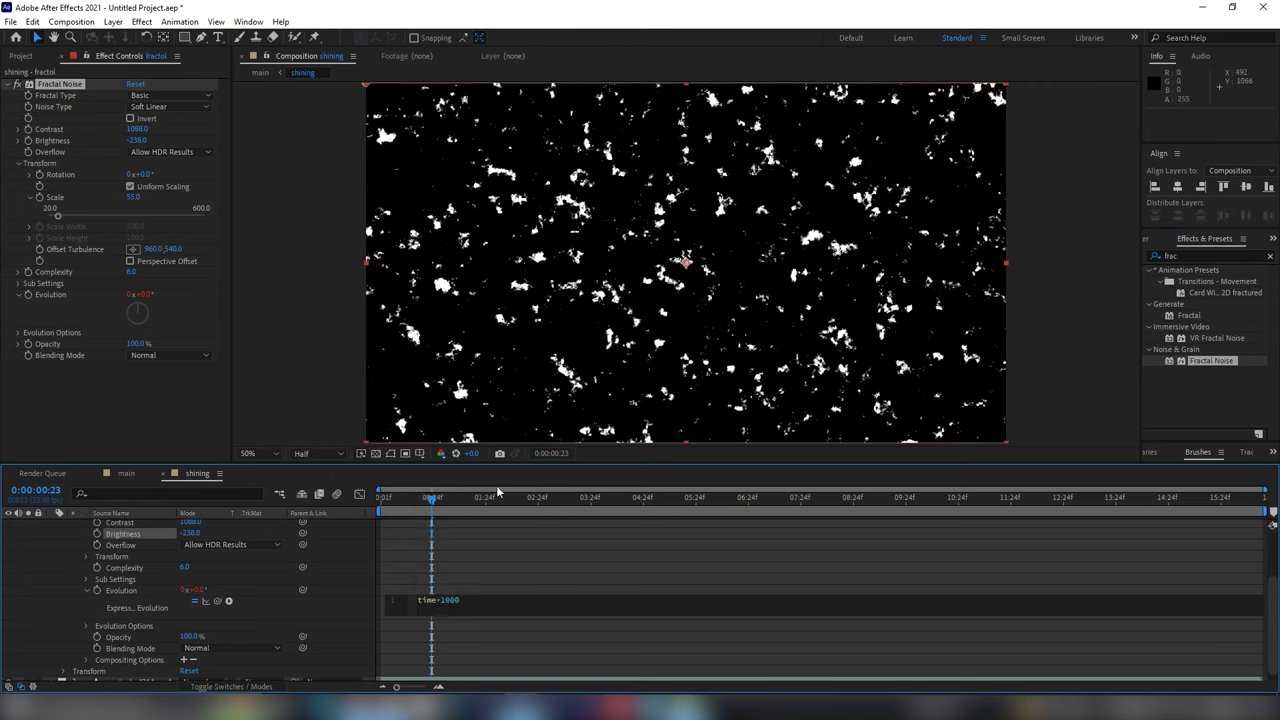
pyautogui.click(520, 570)
pyautogui.moveTo(408, 500); pyautogui.dragTo(380, 497)
pyautogui.press('space')
pyautogui.click(414, 603)
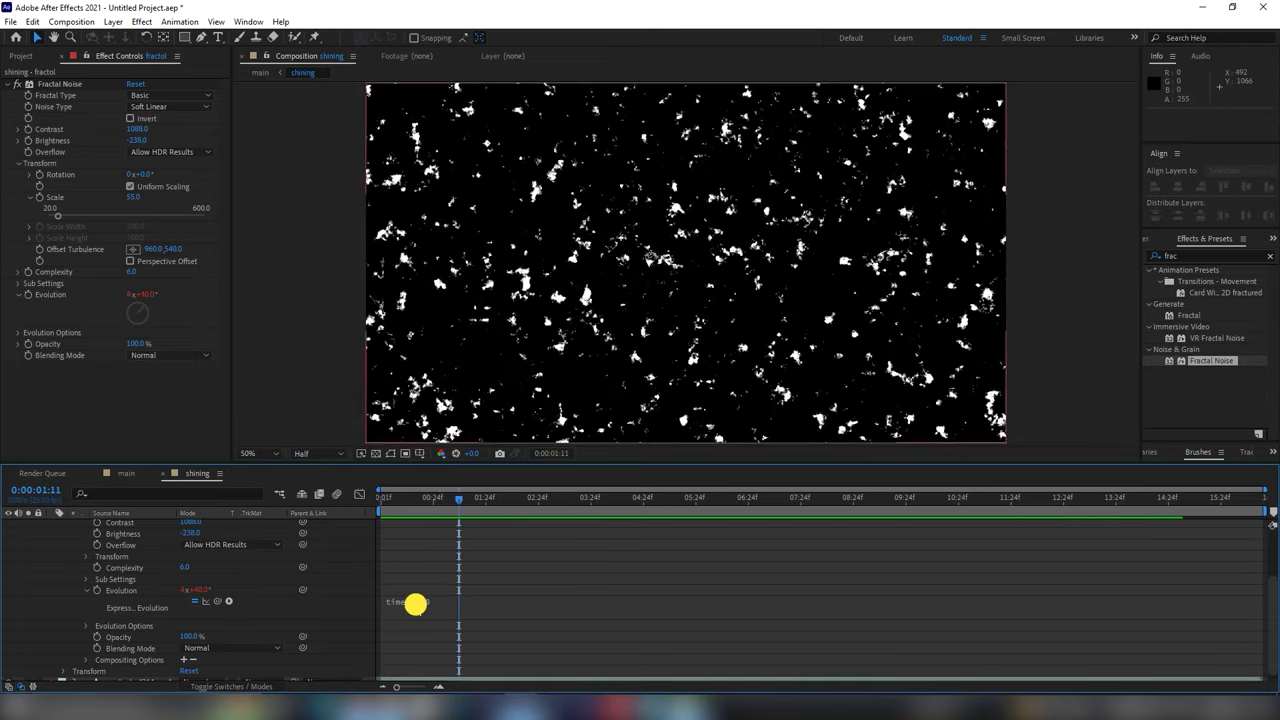
pyautogui.click(465, 574)
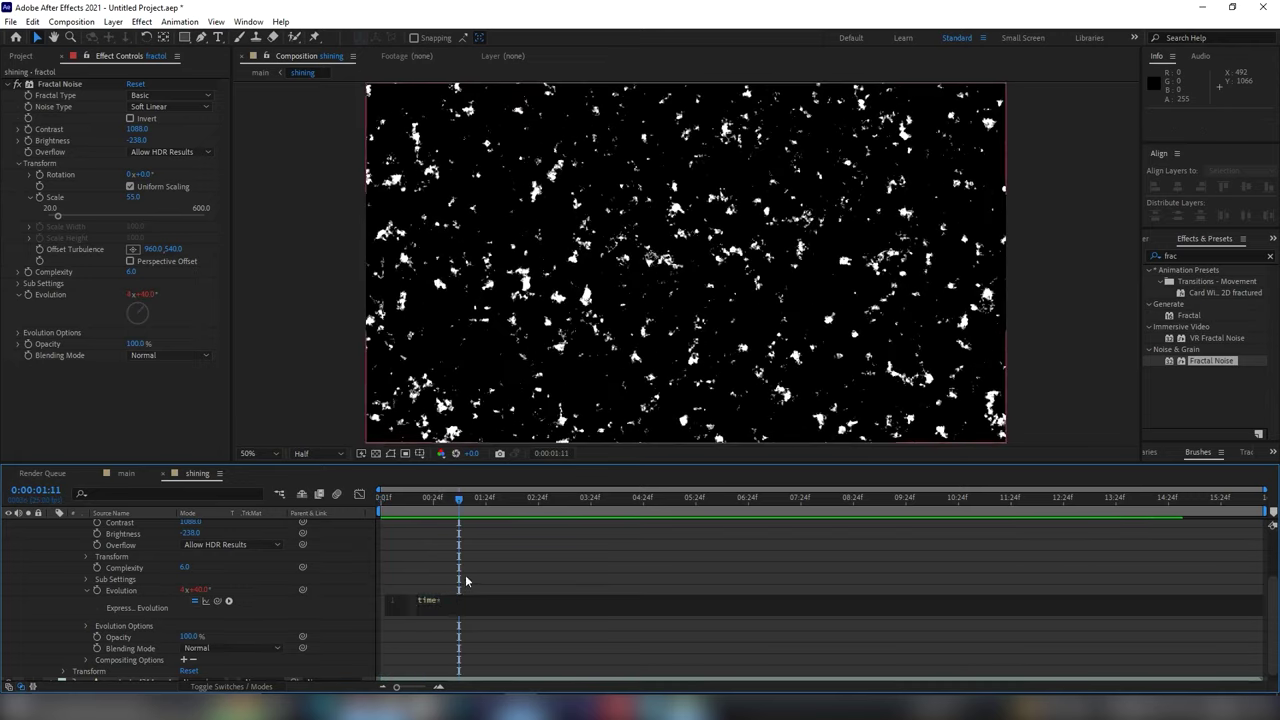
pyautogui.write('600')
pyautogui.click(465, 574)
pyautogui.moveTo(417, 500); pyautogui.dragTo(383, 497)
pyautogui.press('space')
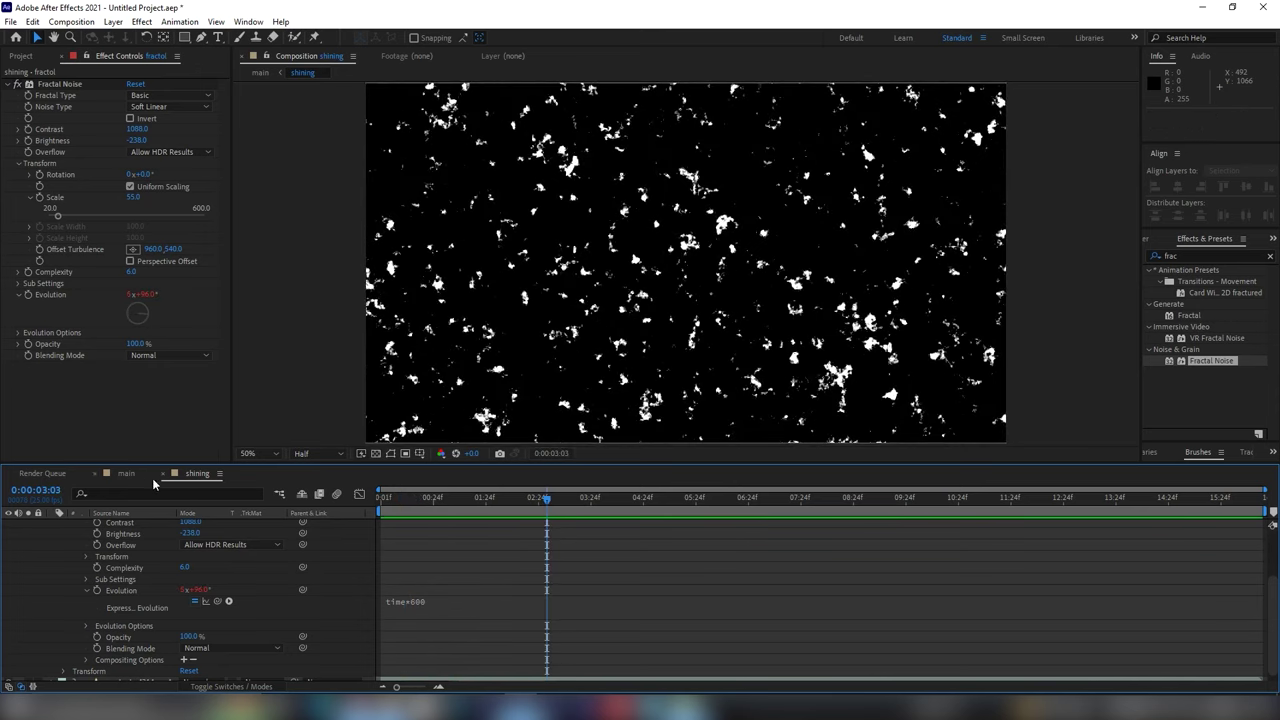
# - Set the ring clip's track matte to Luma Matte 'fractol' and return to the main comp
pyautogui.scroll(3, 110, 560)
pyautogui.click(67, 541)
pyautogui.click(52, 525)
pyautogui.click(211, 556)
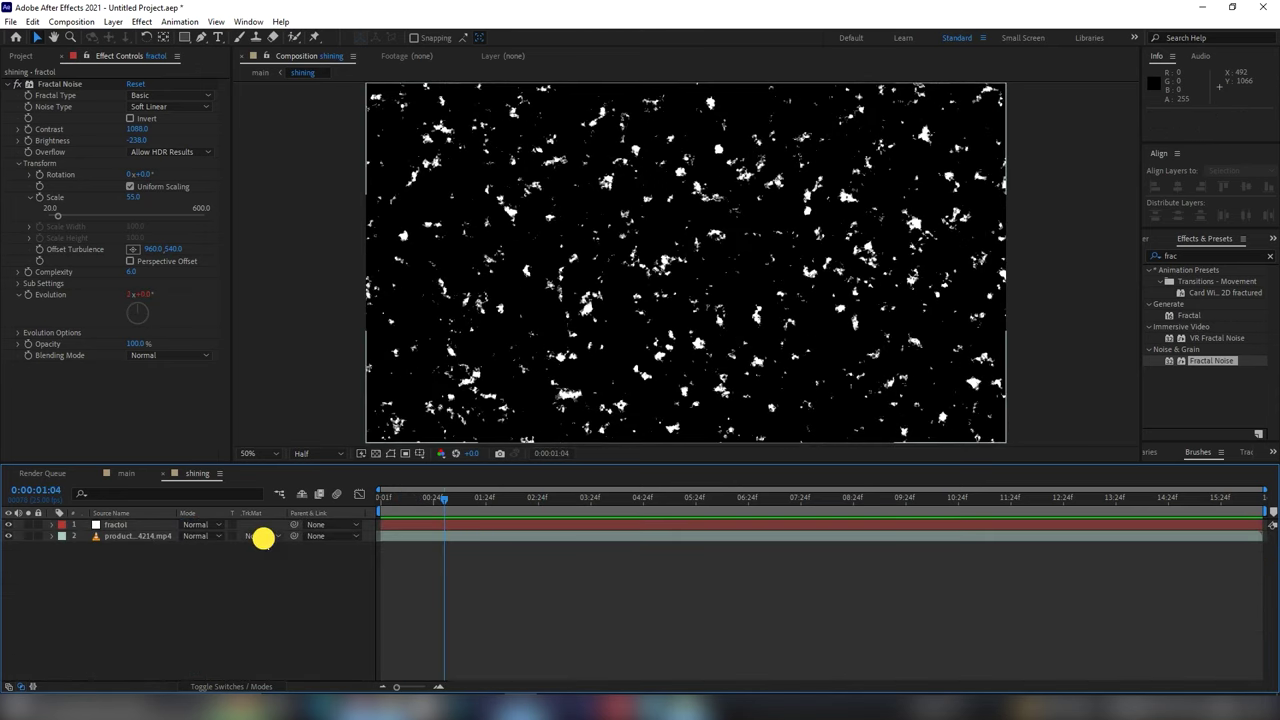
pyautogui.click(262, 538)
pyautogui.click(302, 600)
pyautogui.moveTo(424, 502); pyautogui.dragTo(706, 497)
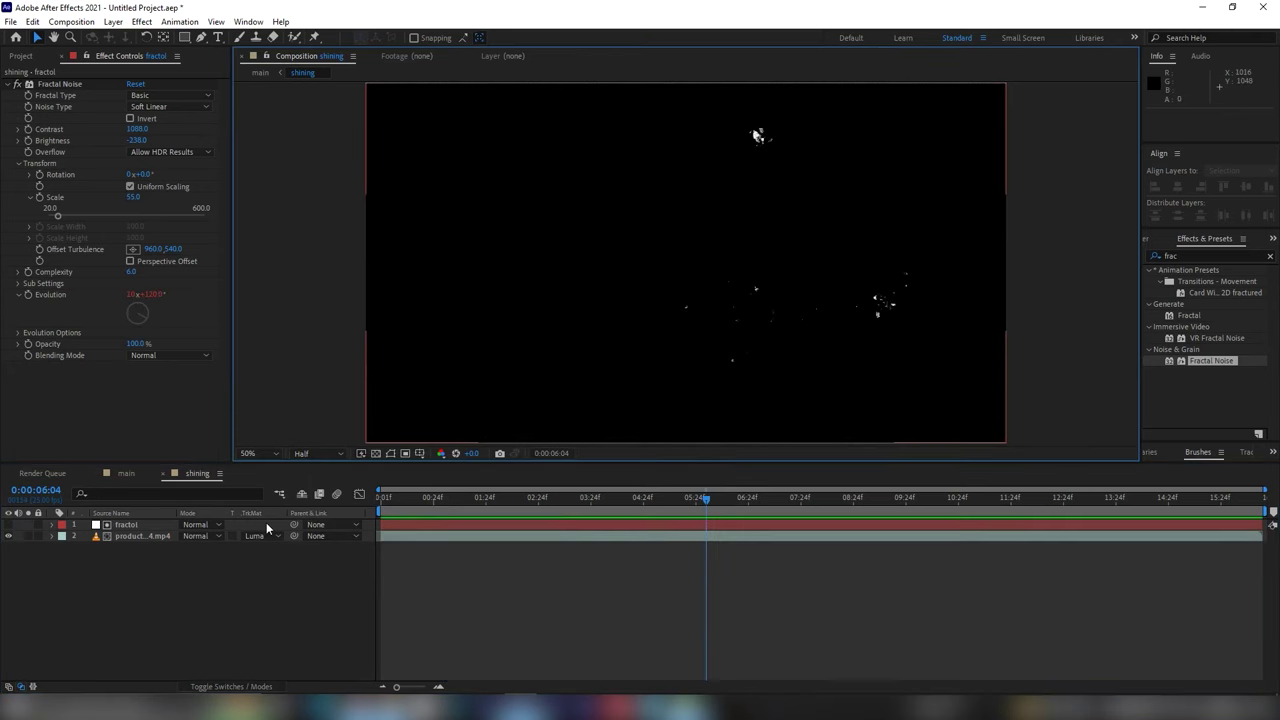
pyautogui.click(126, 474)
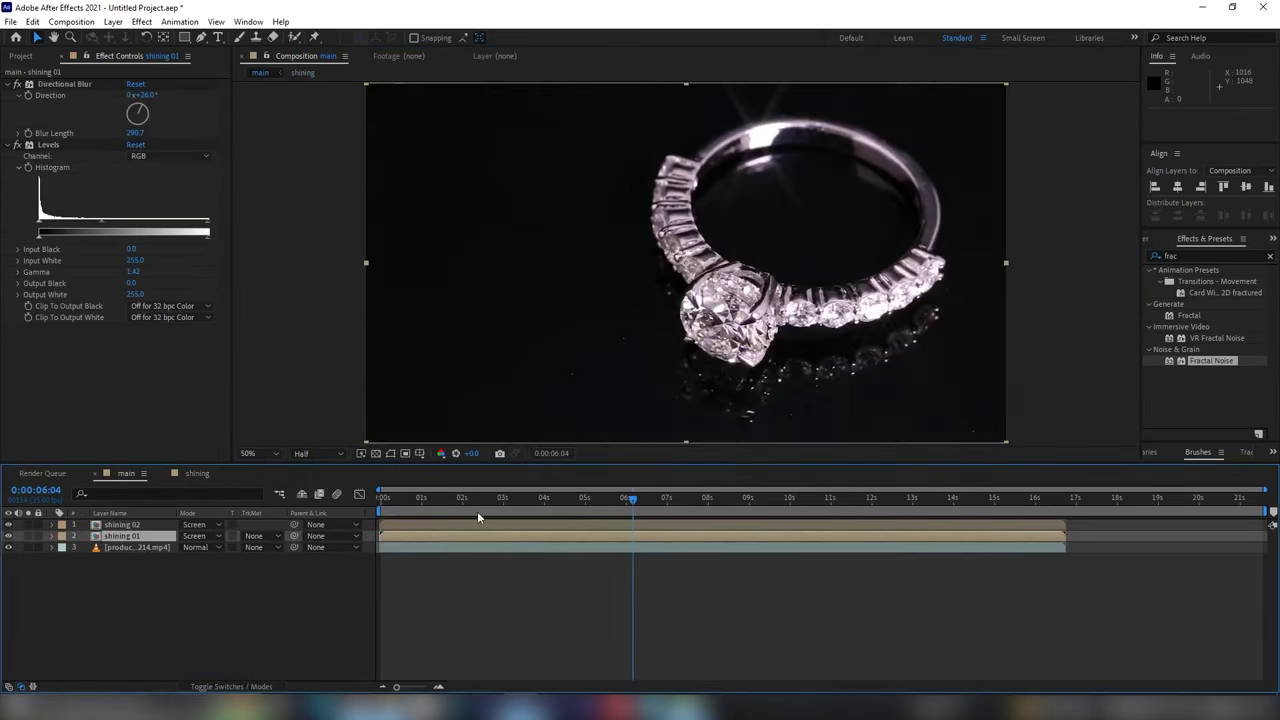
pyautogui.click(403, 503)
pyautogui.press('`')
pyautogui.press('space')
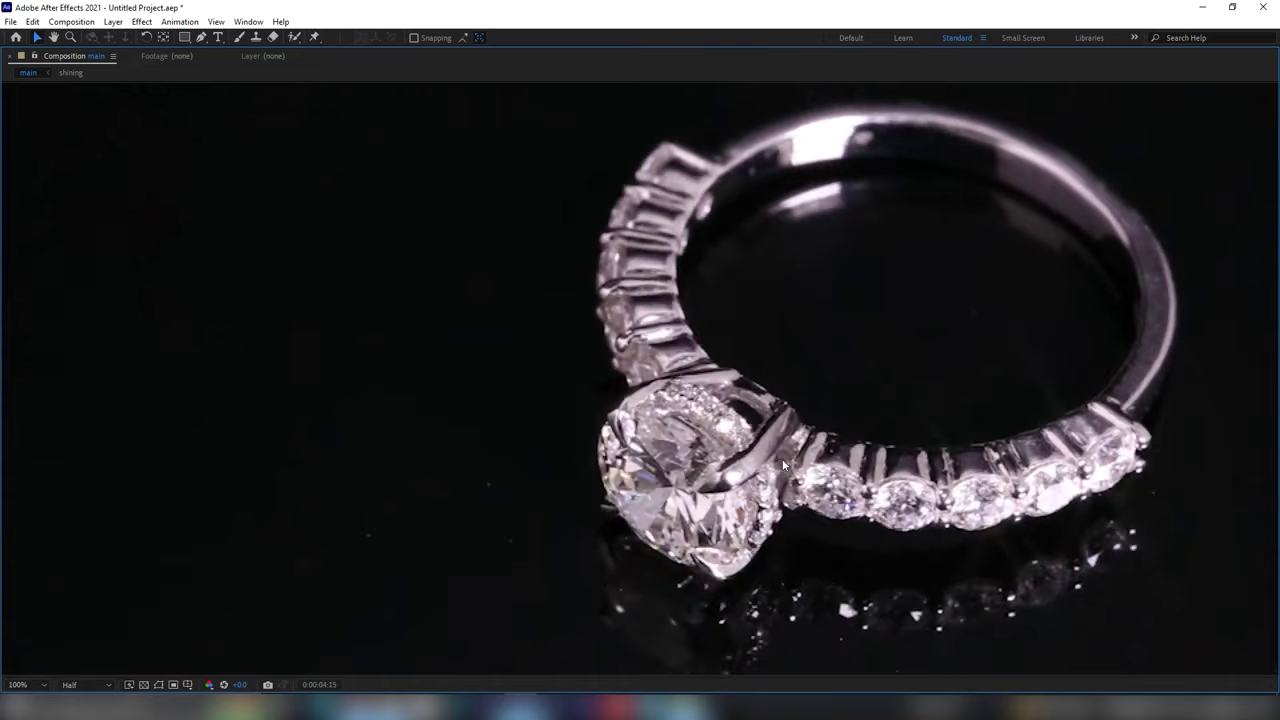
pyautogui.press('`')
pyautogui.moveTo(399, 504); pyautogui.dragTo(518, 500)
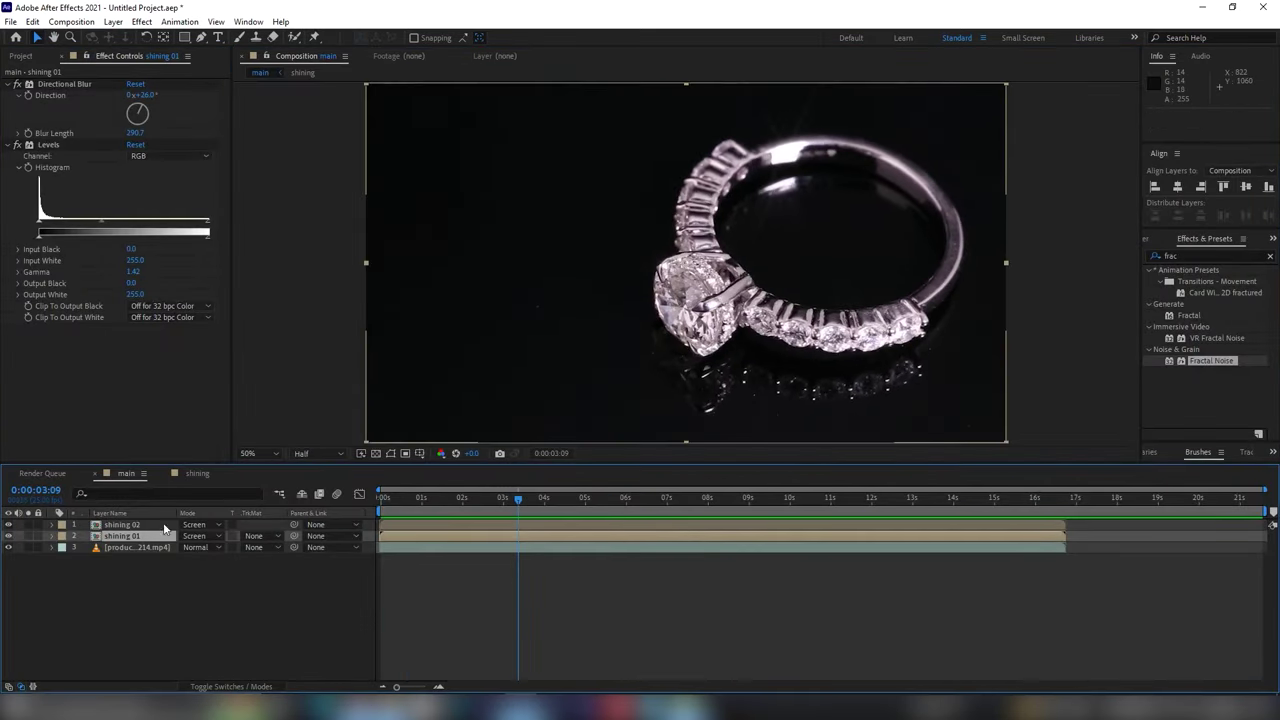
pyautogui.doubleClick(126, 537)
# - Raise the fractol layer's Fractal Noise contrast to about 1168, then preview the ring in the main composition
pyautogui.click(128, 525)
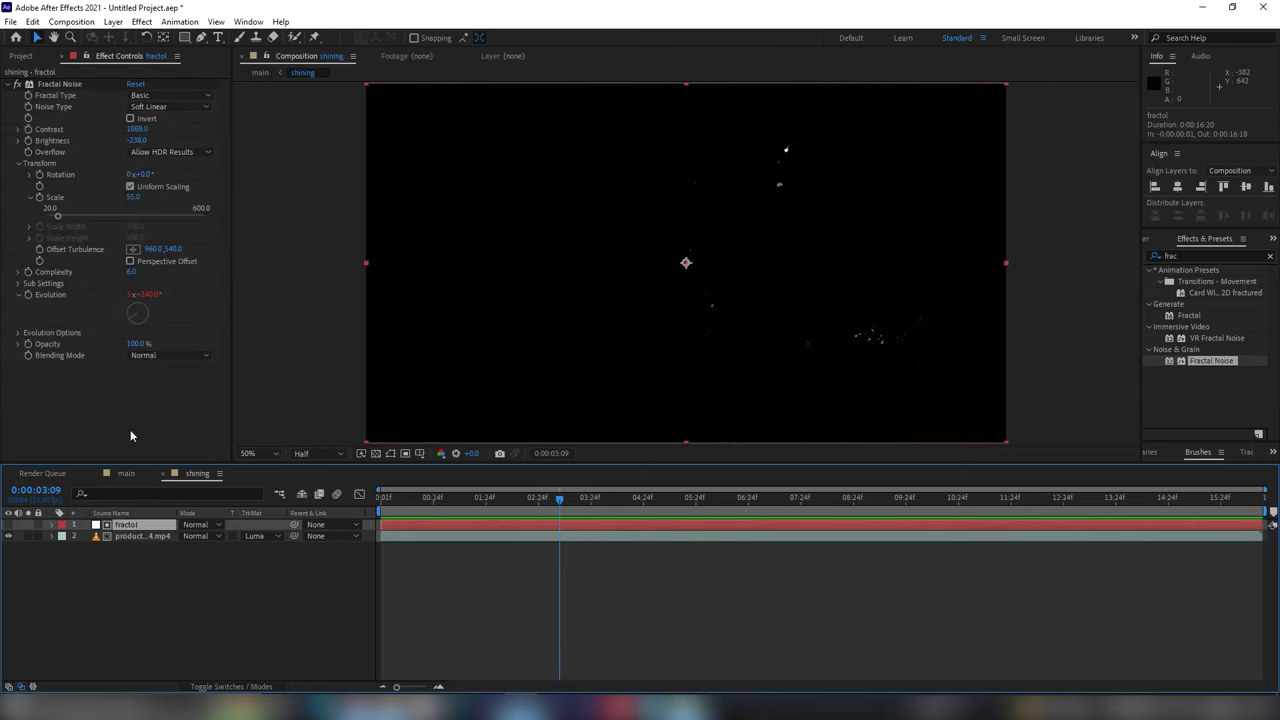
pyautogui.moveTo(140, 129); pyautogui.dragTo(179, 131)
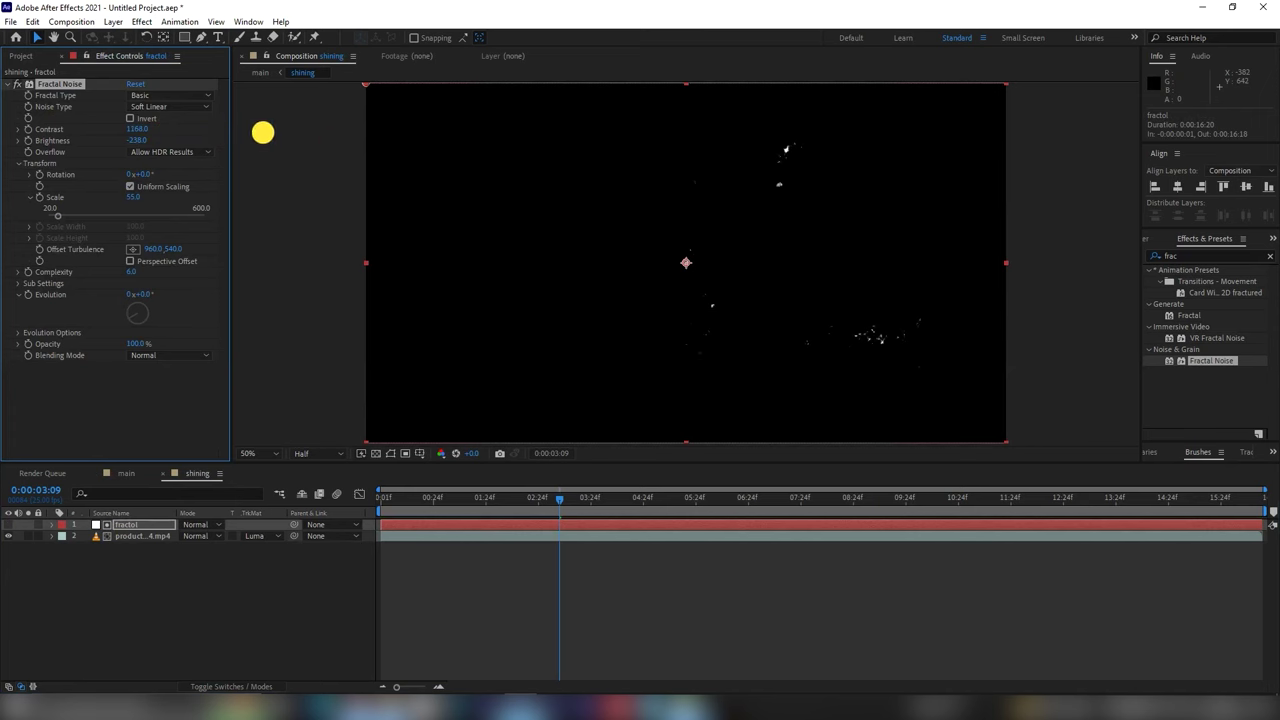
pyautogui.click(134, 474)
pyautogui.press('space')
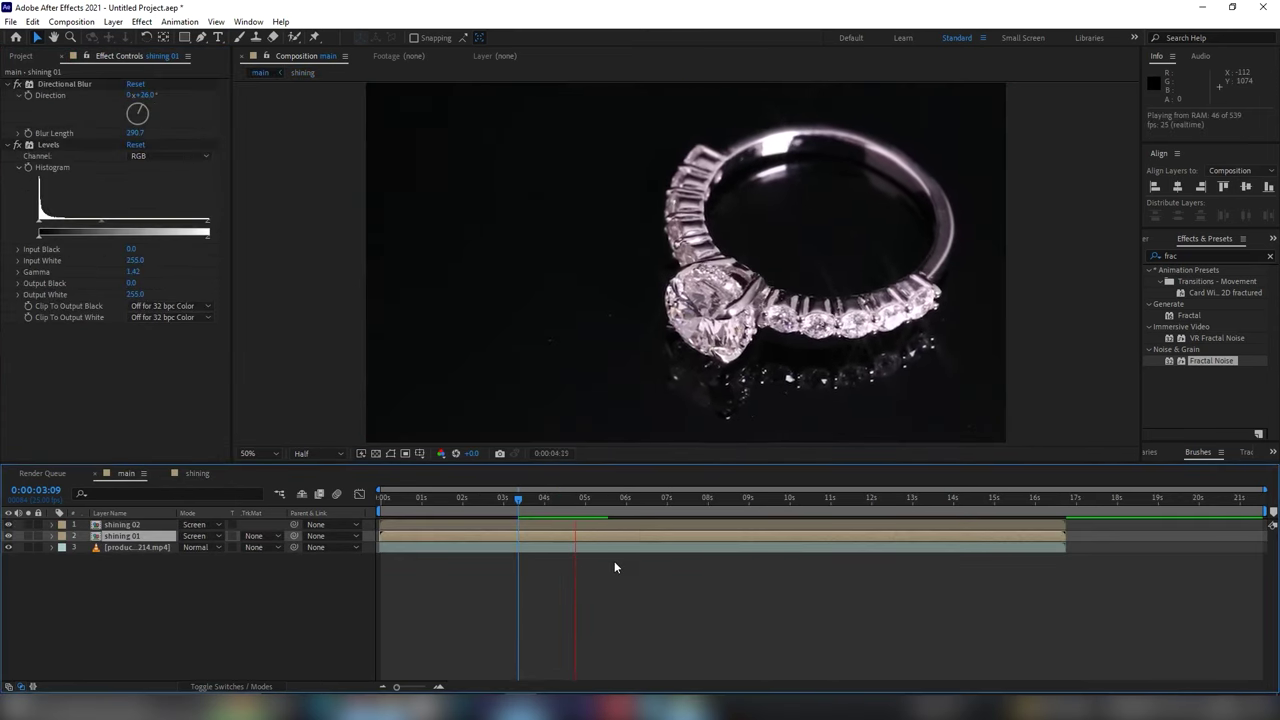